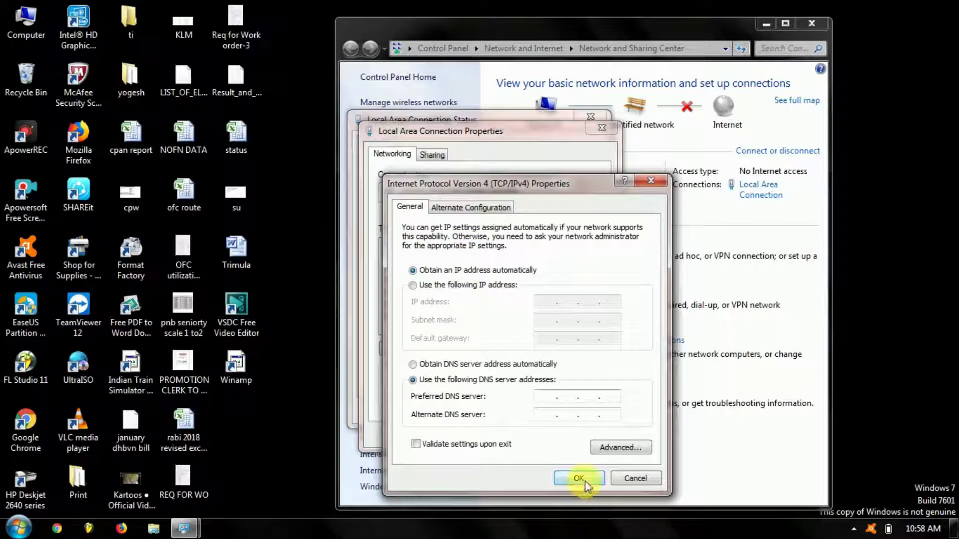
Confirm the wired connection's IPv4 settings to obtain the IP address and DNS server automatically.
click(586, 480)
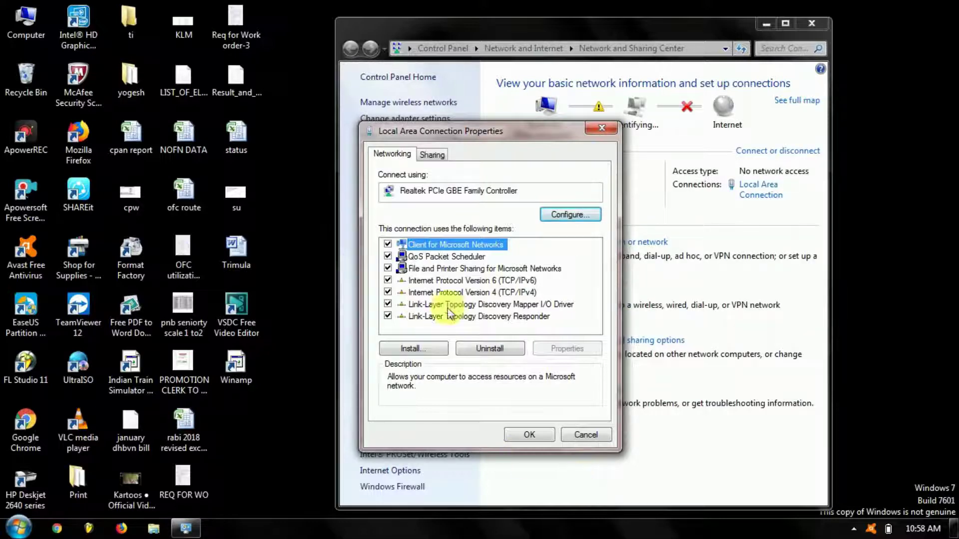
double_click(503, 293)
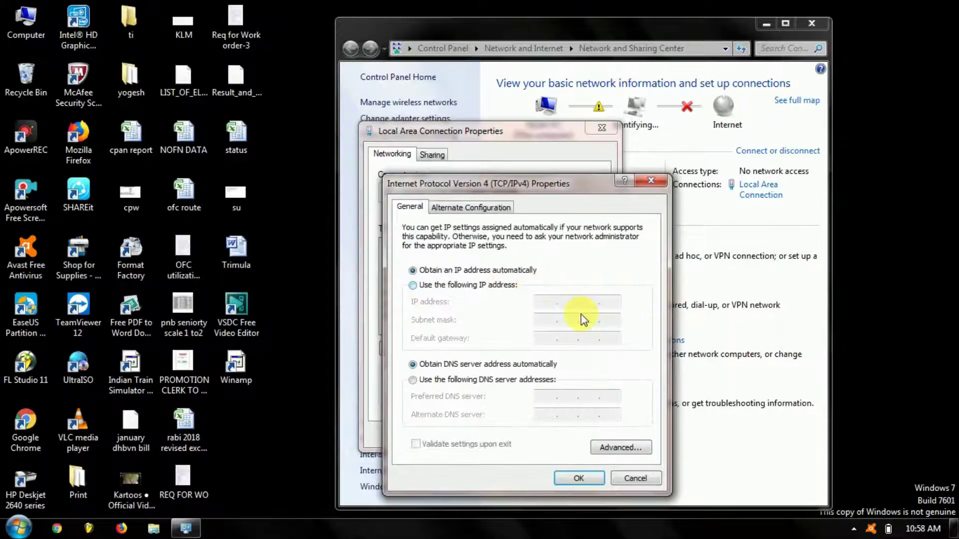
click(575, 480)
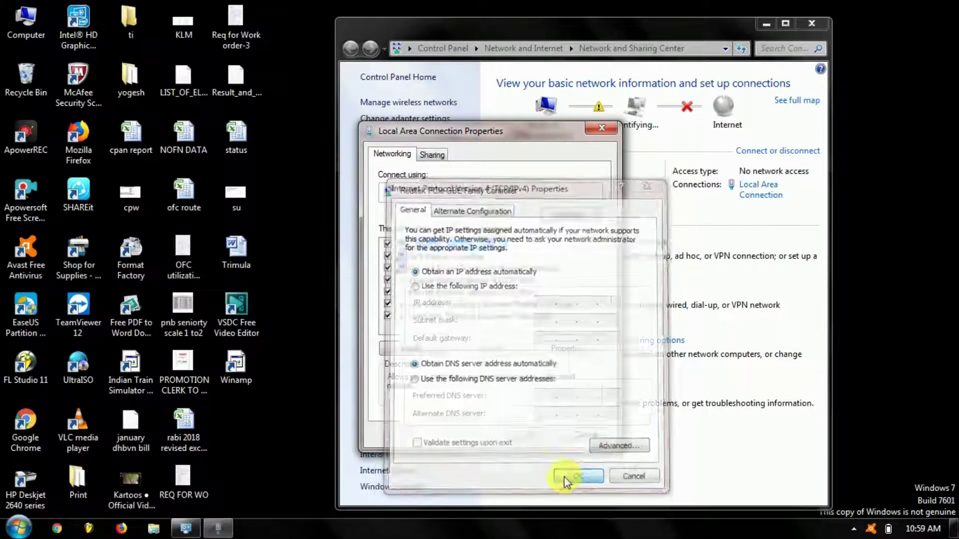
Launch Google Chrome from the taskbar and bring the iPASOLINK login page forward.
click(17, 529)
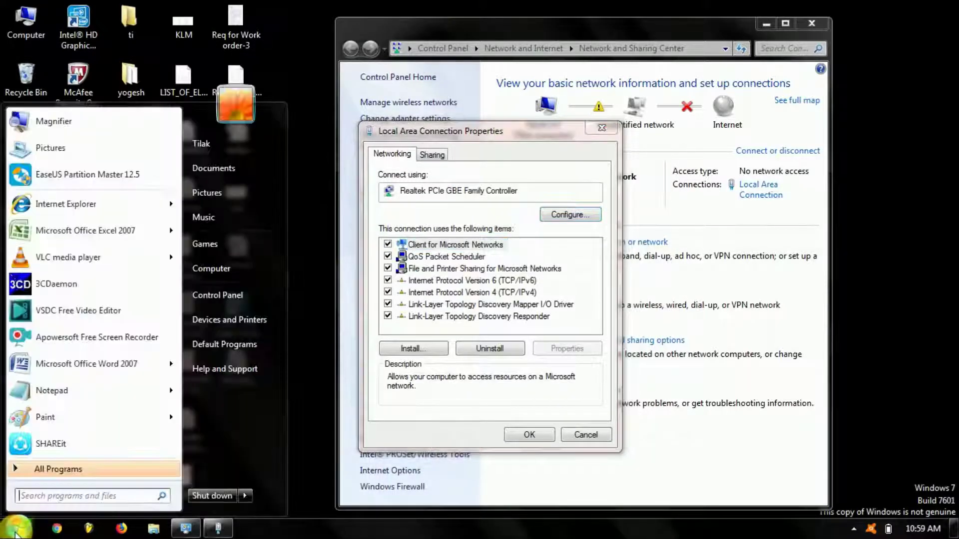
mouse_move(163, 241)
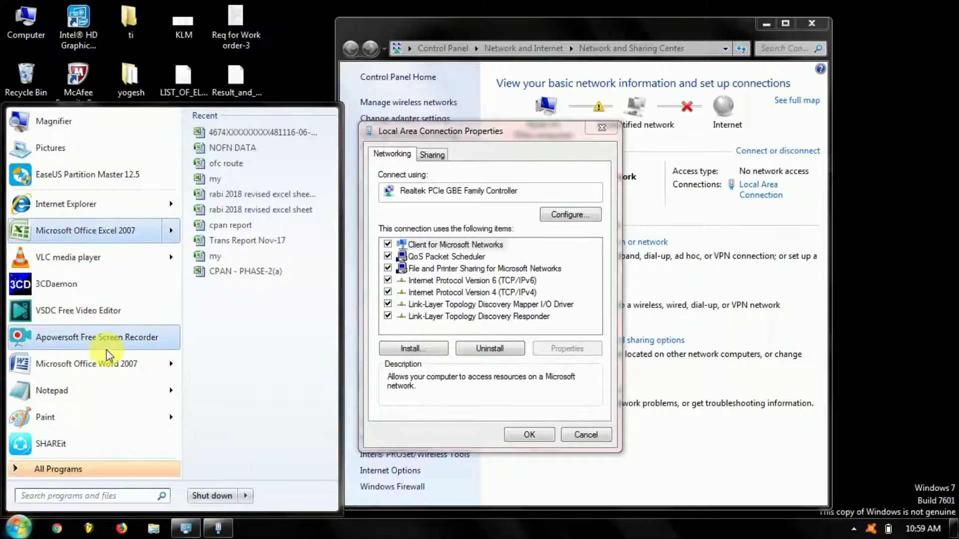
click(315, 445)
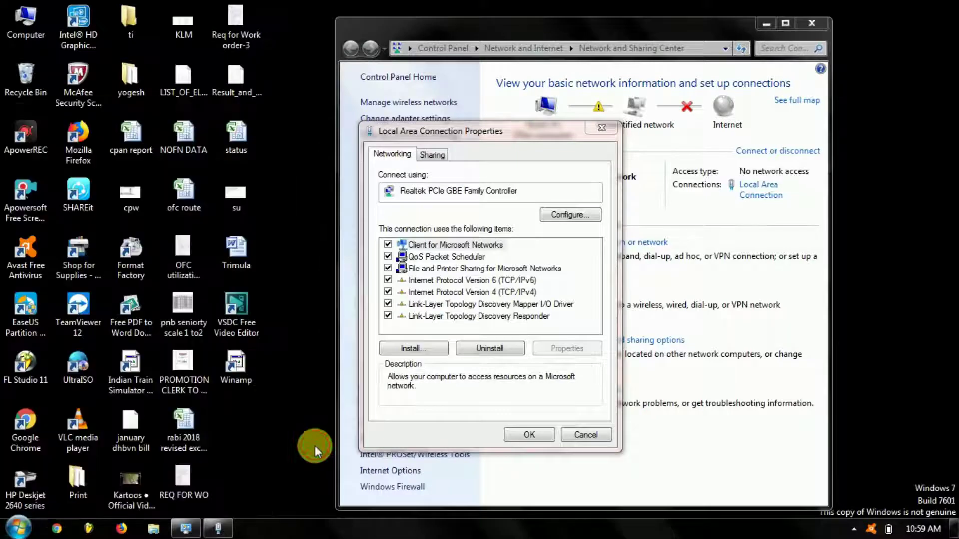
click(56, 531)
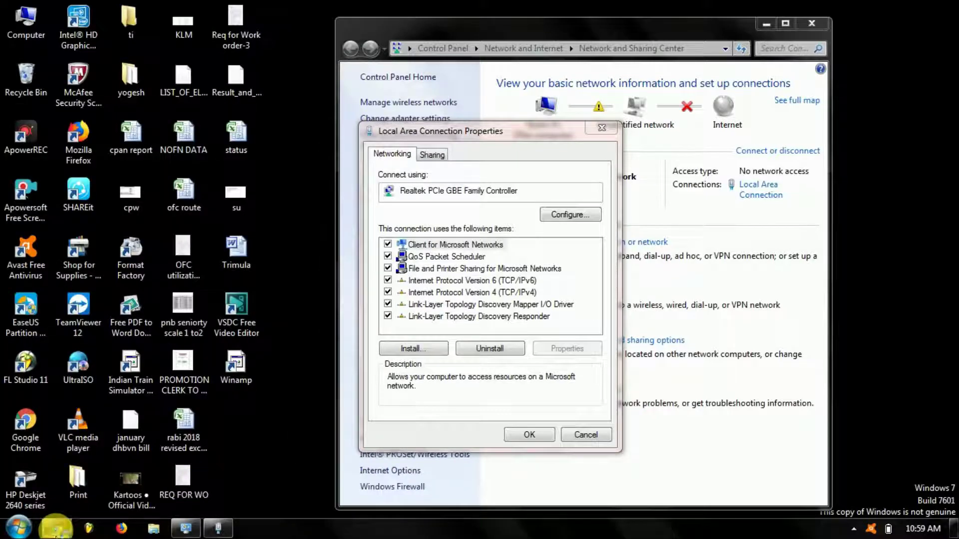
mouse_move(220, 528)
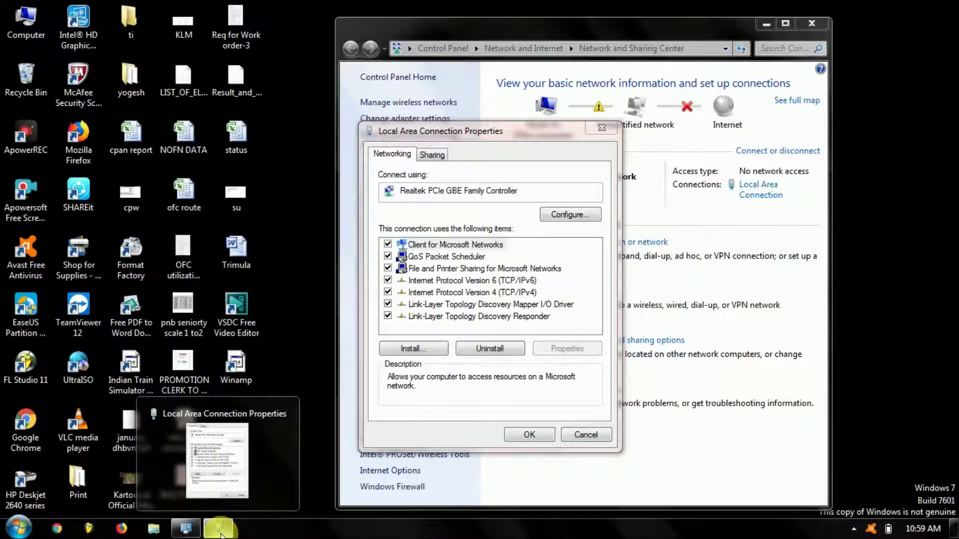
click(220, 528)
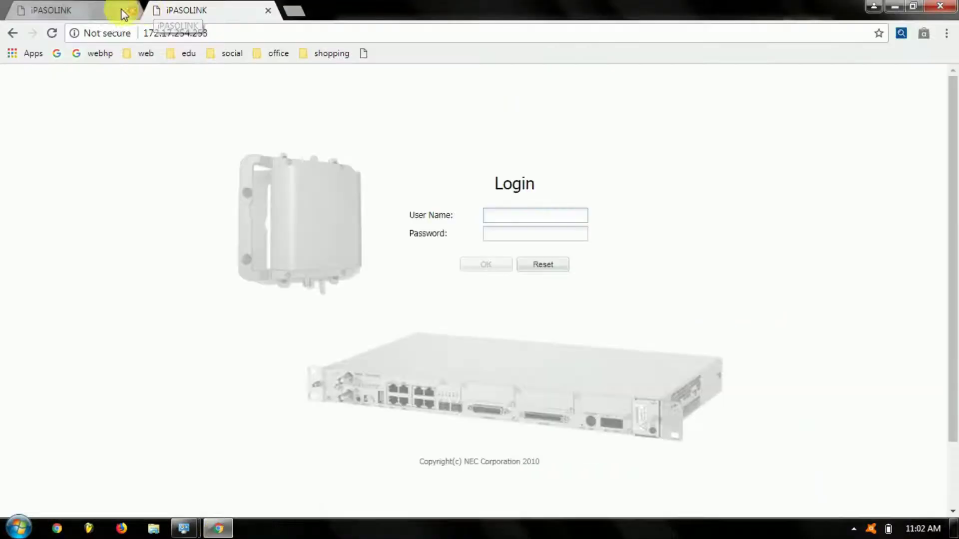
Close the duplicate tab, log in as Admin with the account password, and acknowledge System Status.
key(ctrl+w)
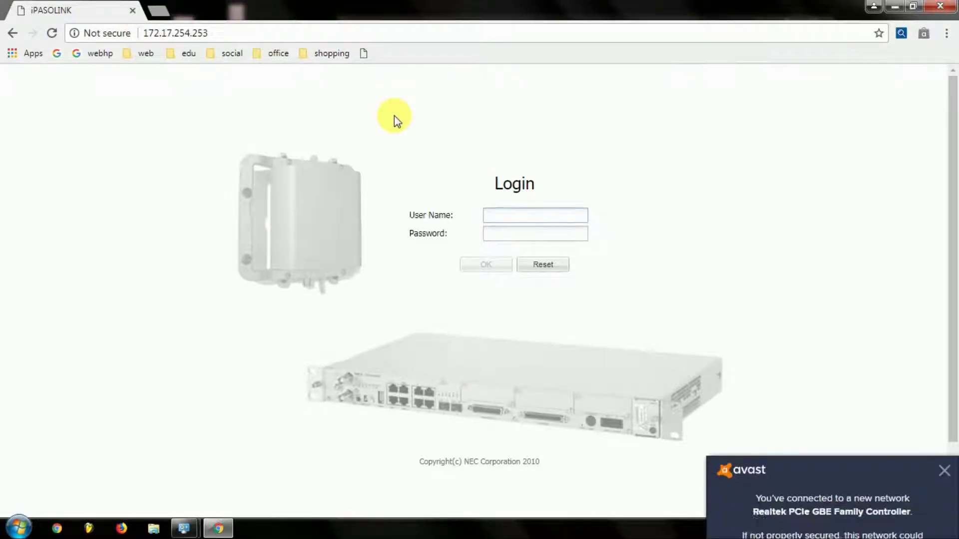
text(Admin)
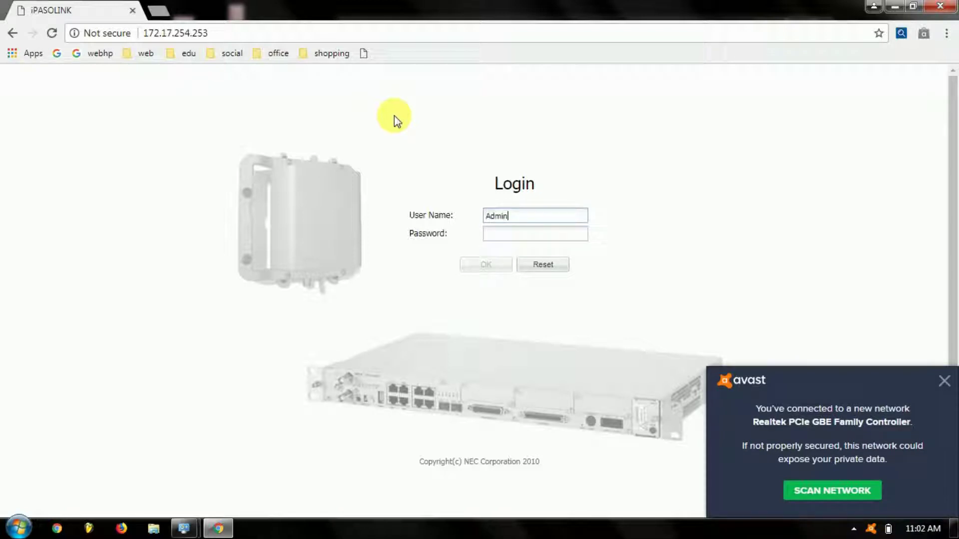
key(Tab)
text(12345678)
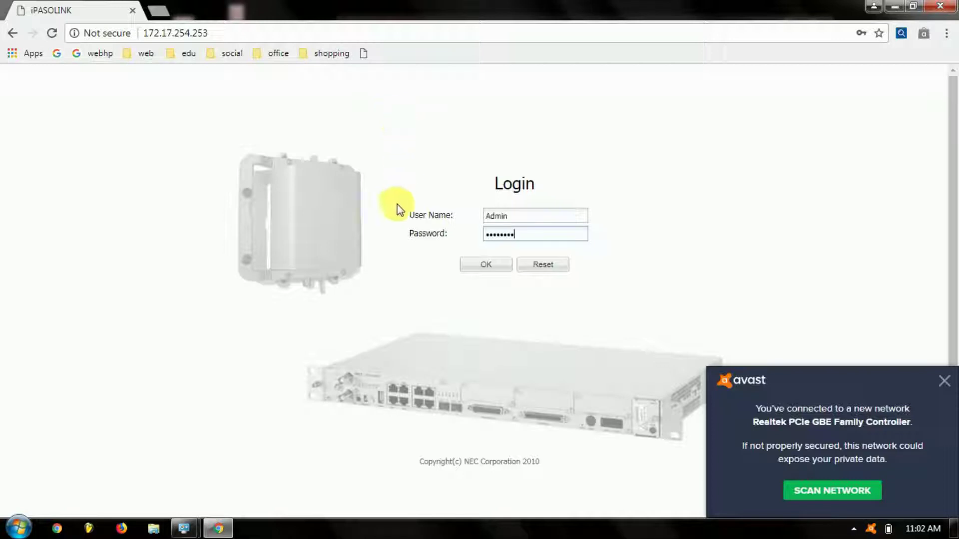
click(470, 269)
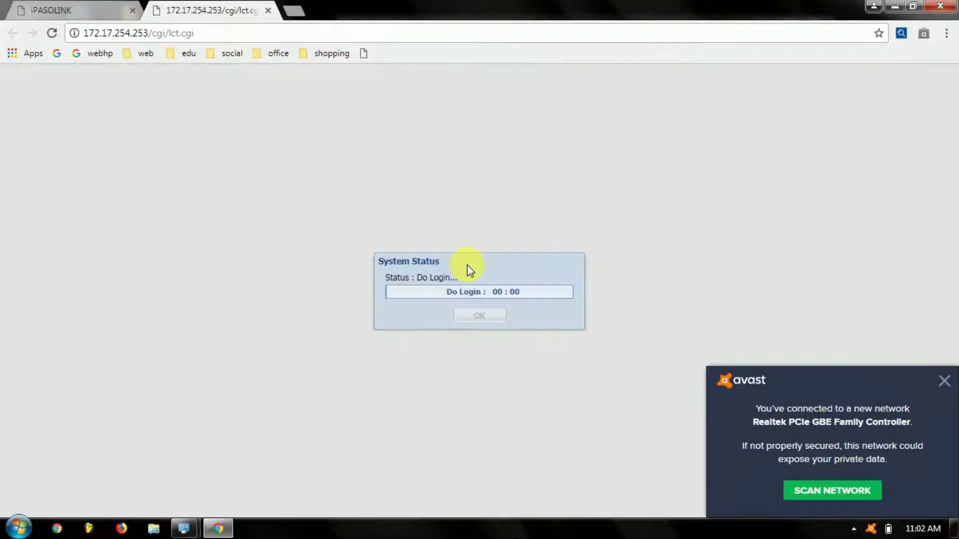
click(478, 316)
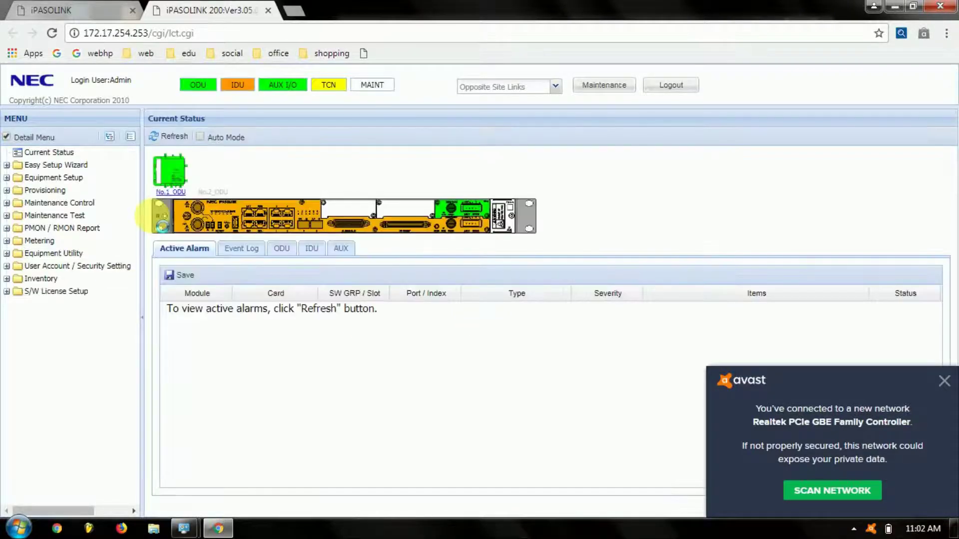
Navigate to Provisioning > ETH Function Setting > ETH Port Setting.
click(63, 178)
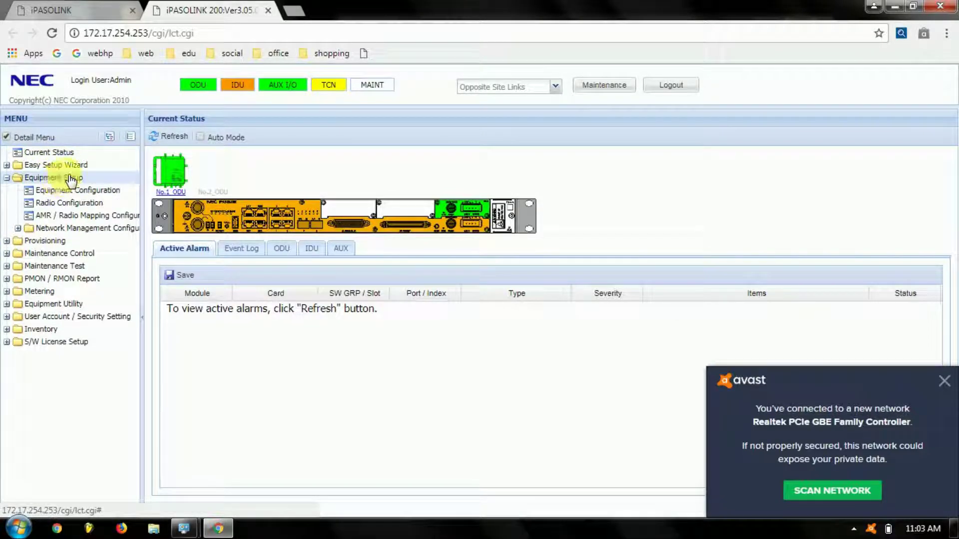
click(73, 165)
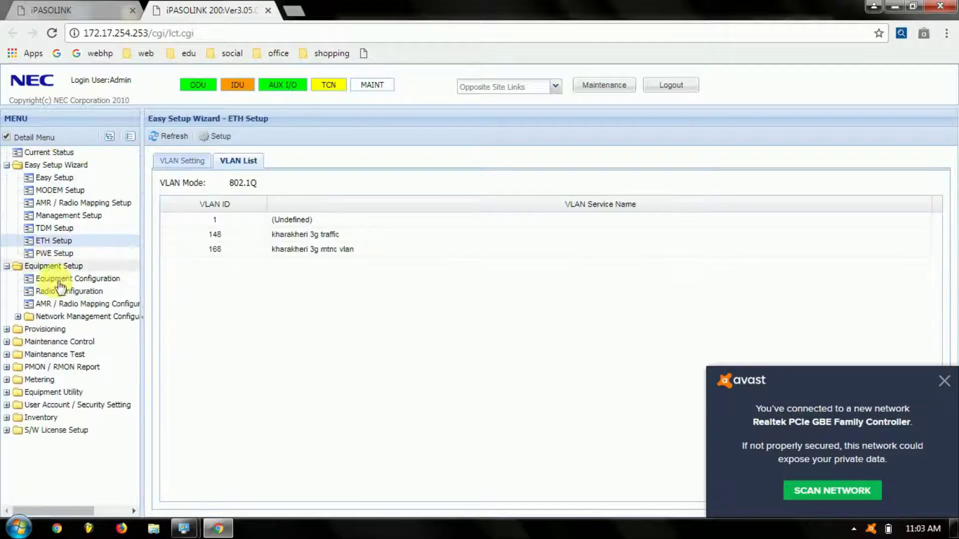
click(46, 331)
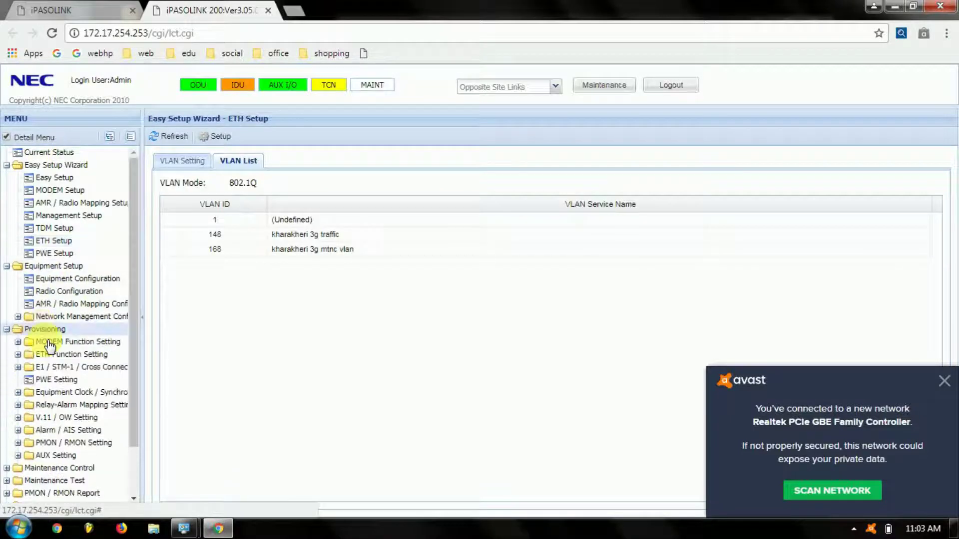
click(54, 357)
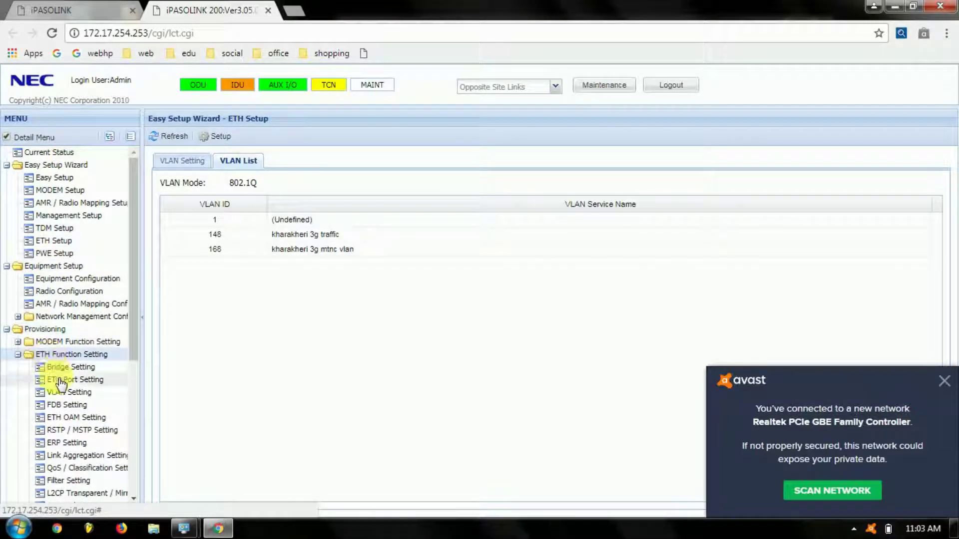
click(61, 381)
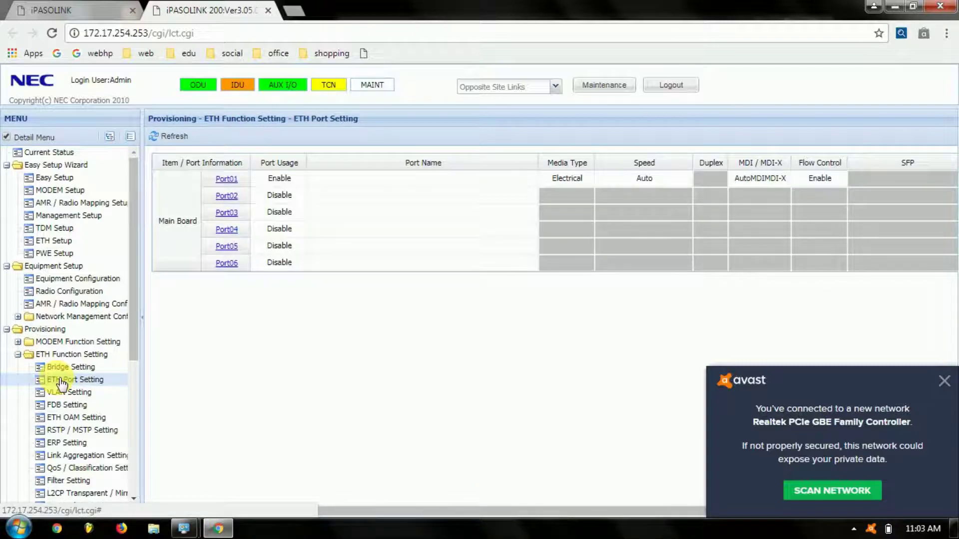
Enable Port03 with the name 'kharakheri dslam' and save it.
click(227, 212)
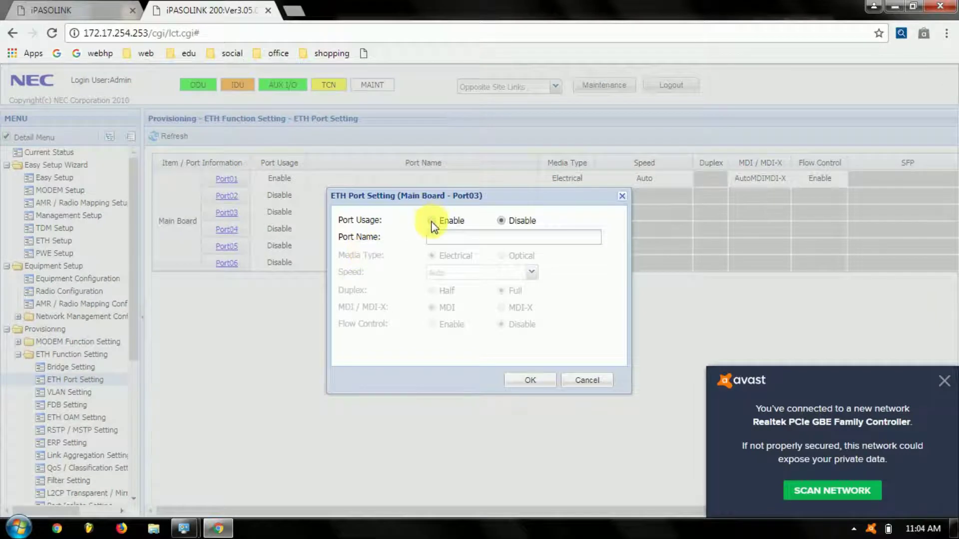
click(431, 221)
click(444, 239)
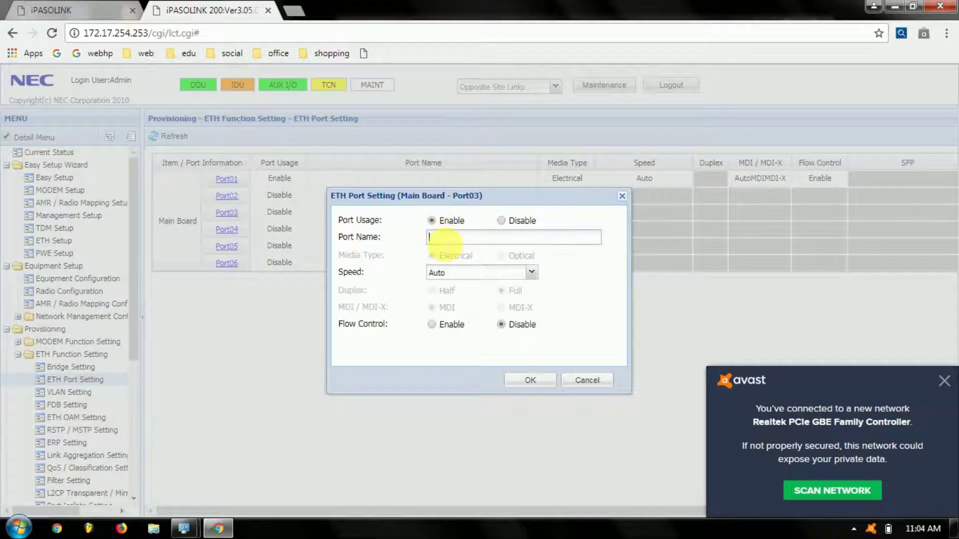
text(khara)
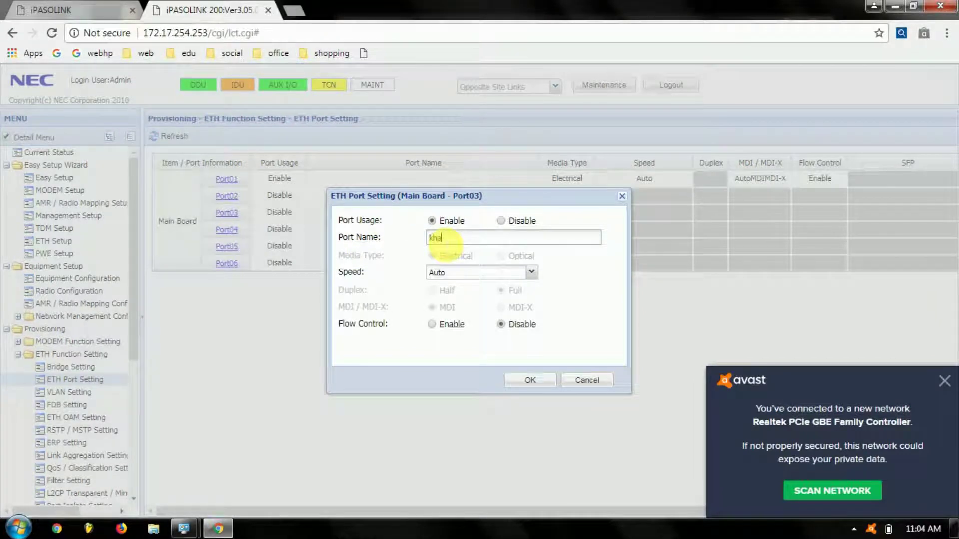
text(kheri dslam)
click(530, 382)
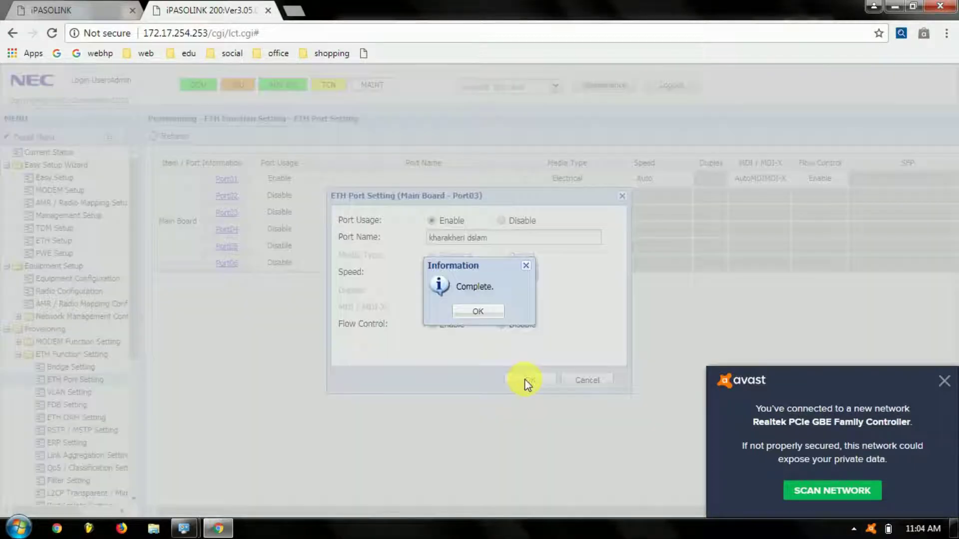
click(478, 311)
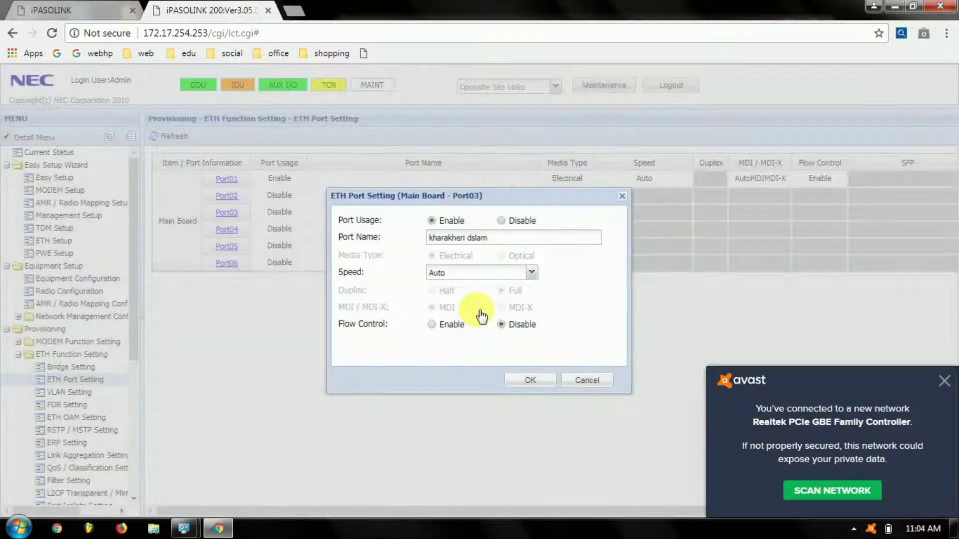
click(494, 392)
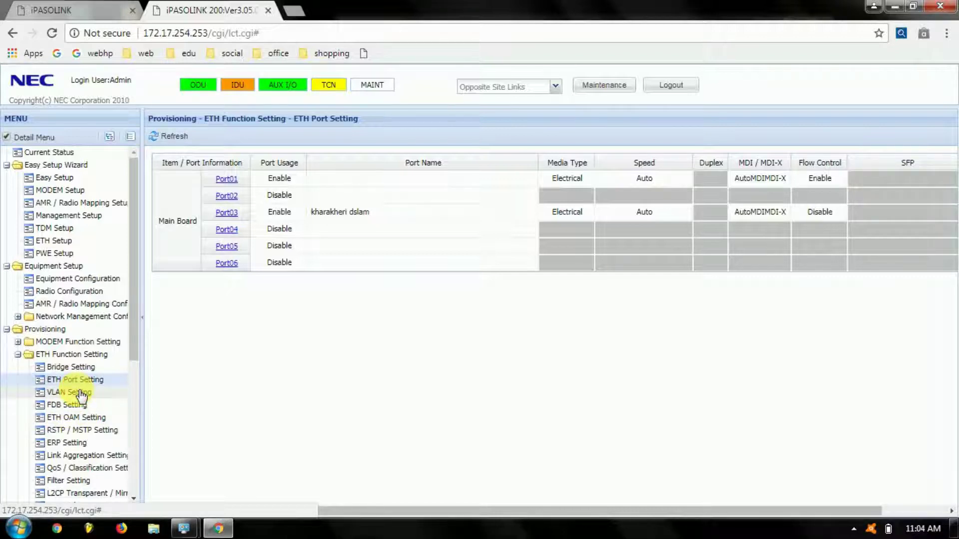
Open VLAN Setting and show the VLAN List with IDs 1, 148 and 168.
click(81, 393)
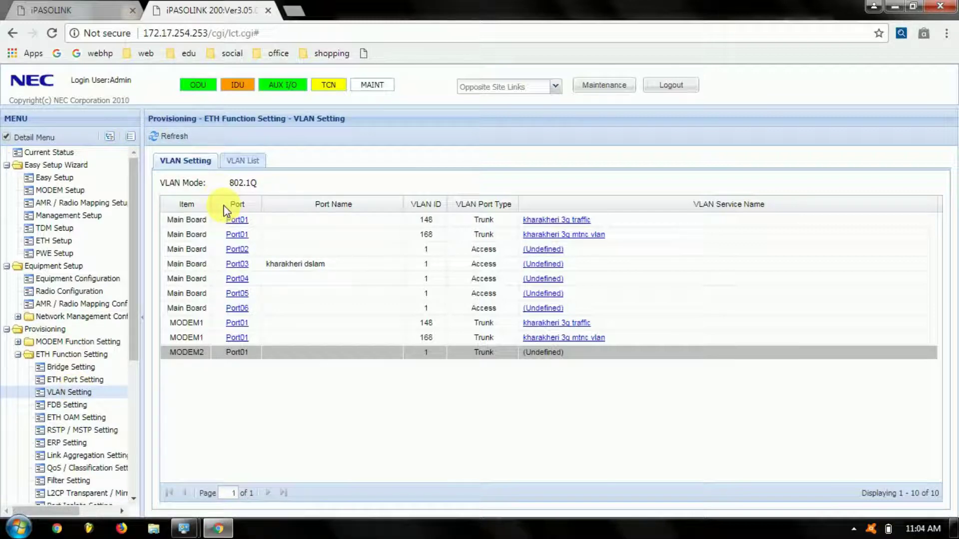
click(246, 164)
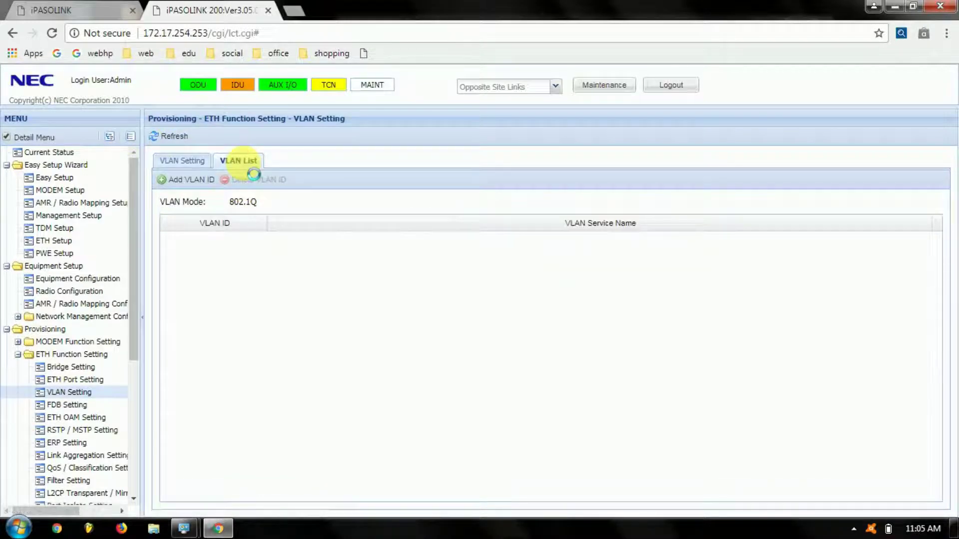
Add VLAN ID 125 with service name 'kharakheri dslam' and confirm completion.
click(202, 180)
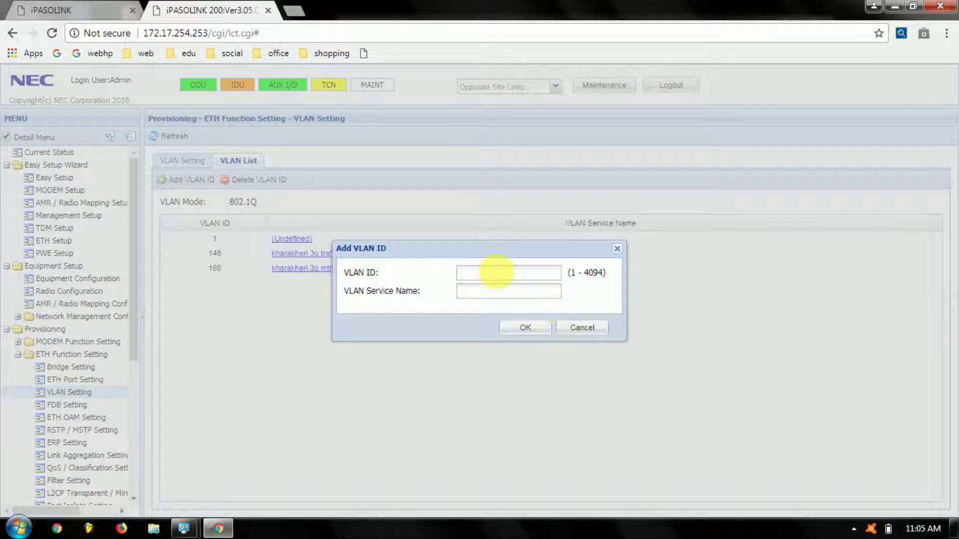
text(125)
click(485, 302)
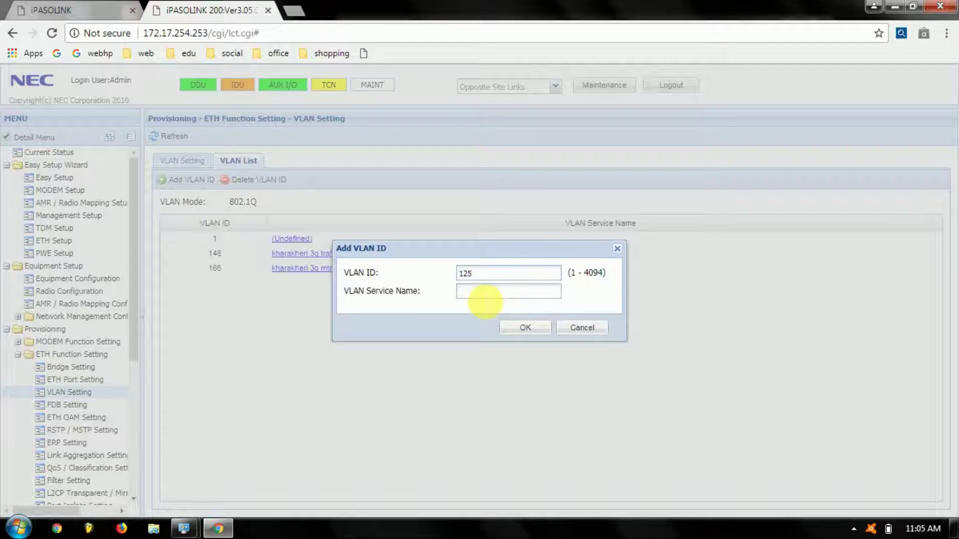
text(kharakhe)
key(Left)
key(Left)
key(Left)
text(r)
key(BackSpace)
key(End)
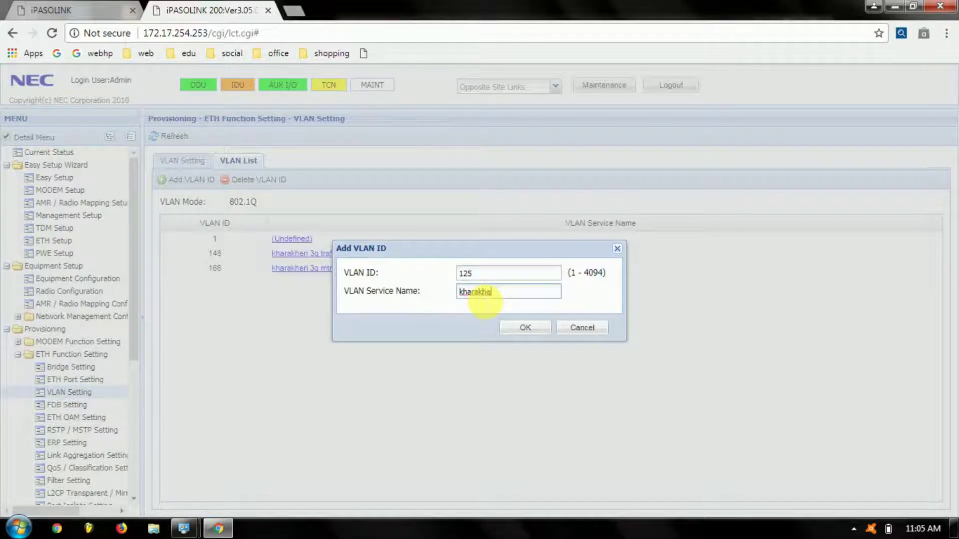
text(ri dslam)
click(524, 329)
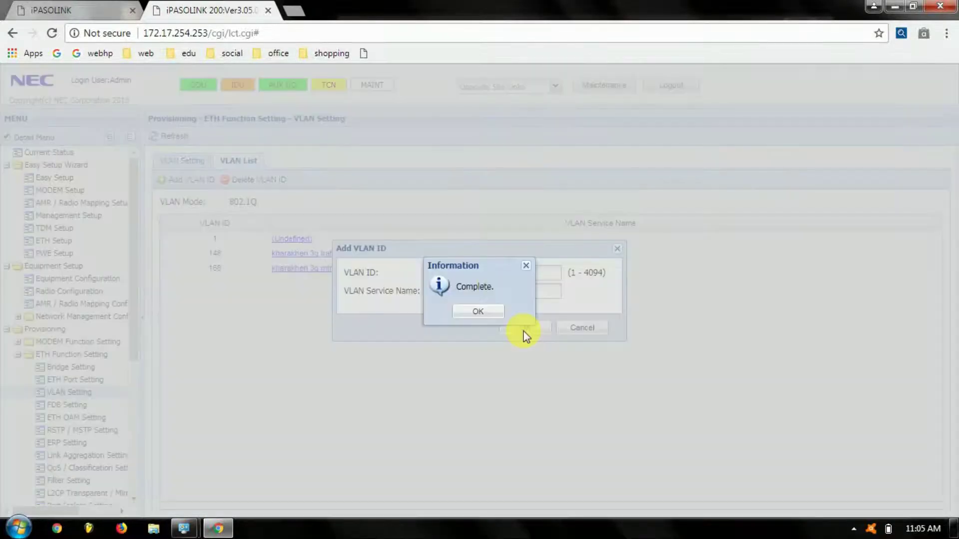
click(491, 315)
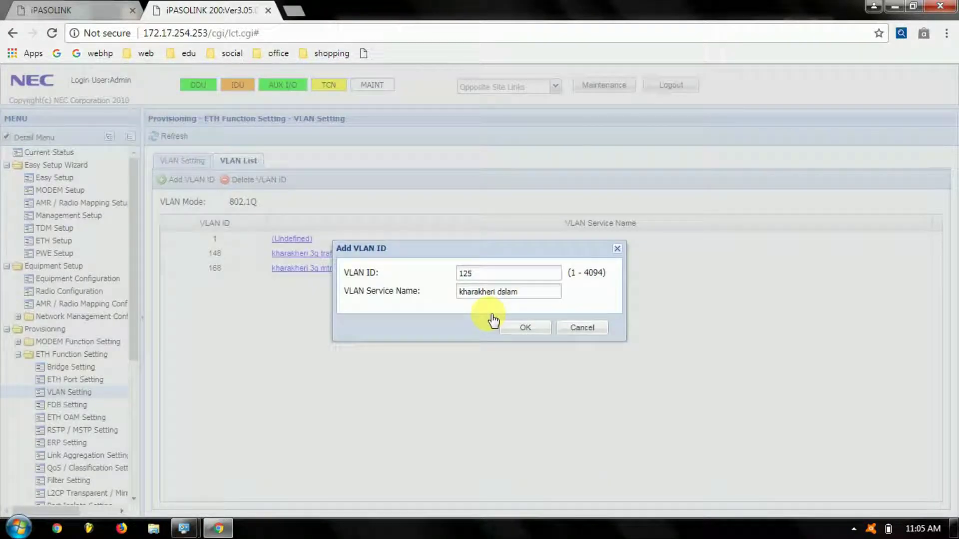
click(498, 324)
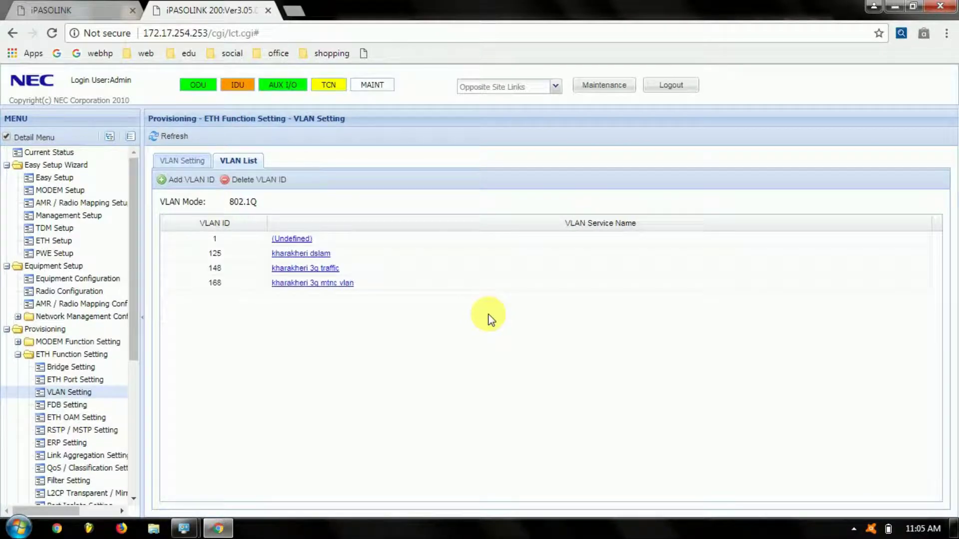
Switch to the per-port VLAN Setting tab and close Port03's service name form unchanged.
click(198, 163)
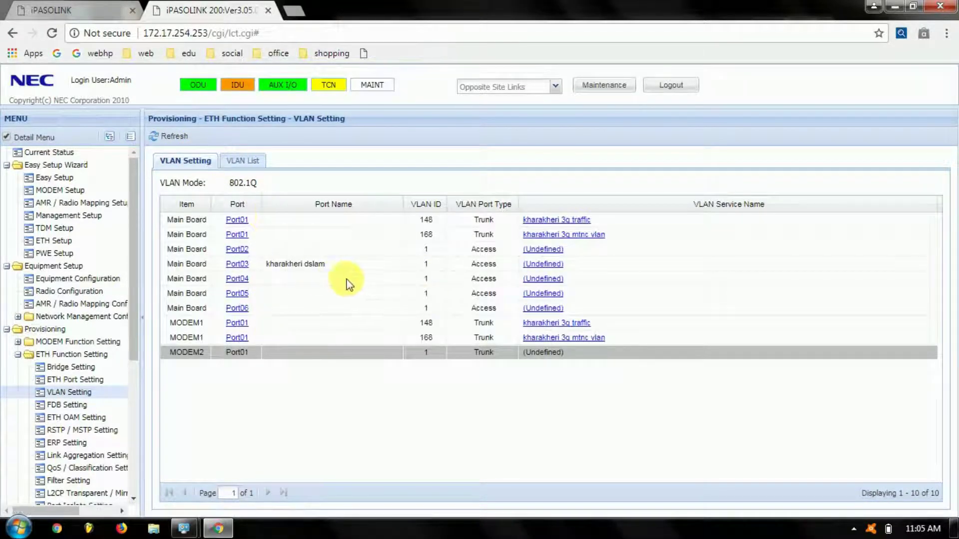
click(540, 265)
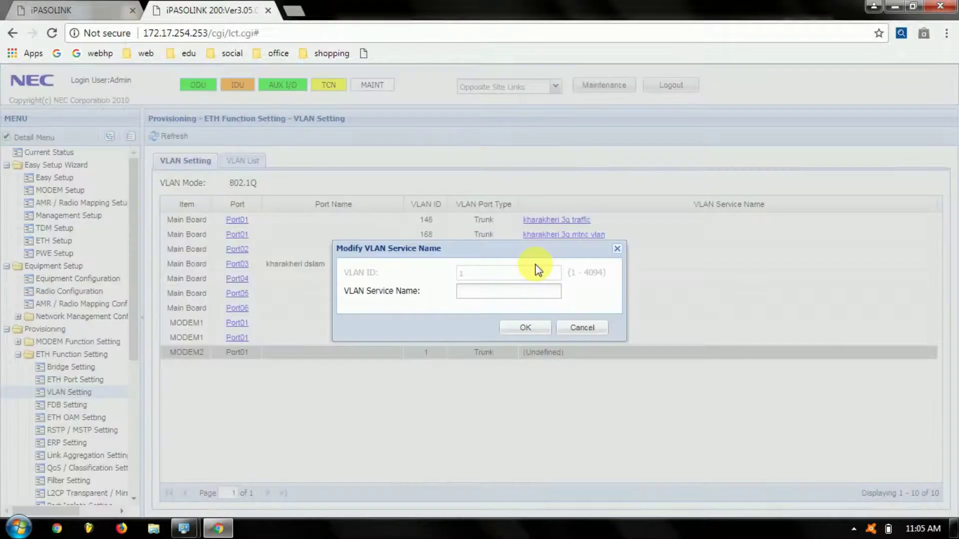
click(617, 249)
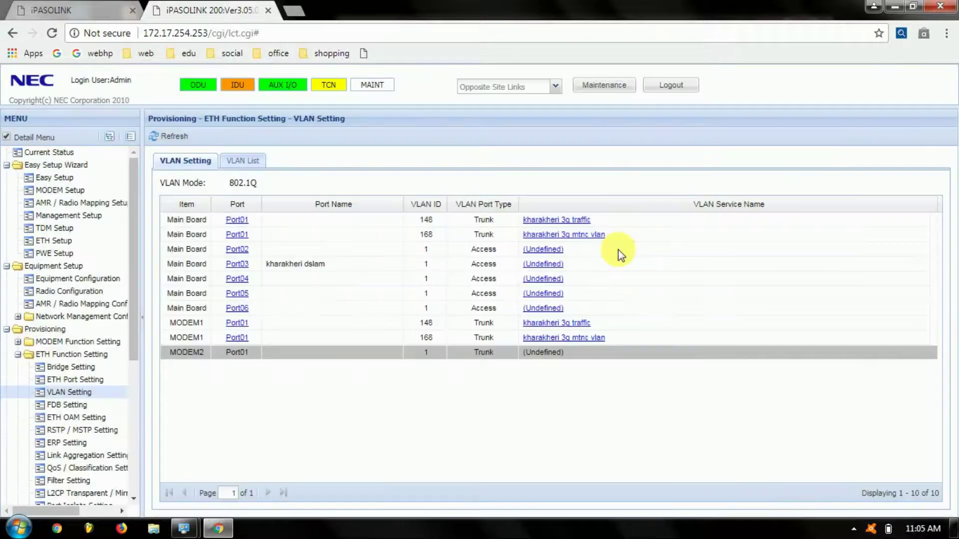
Make Port03 a Tunnel port with VLAN 125 enabled and save it.
click(243, 265)
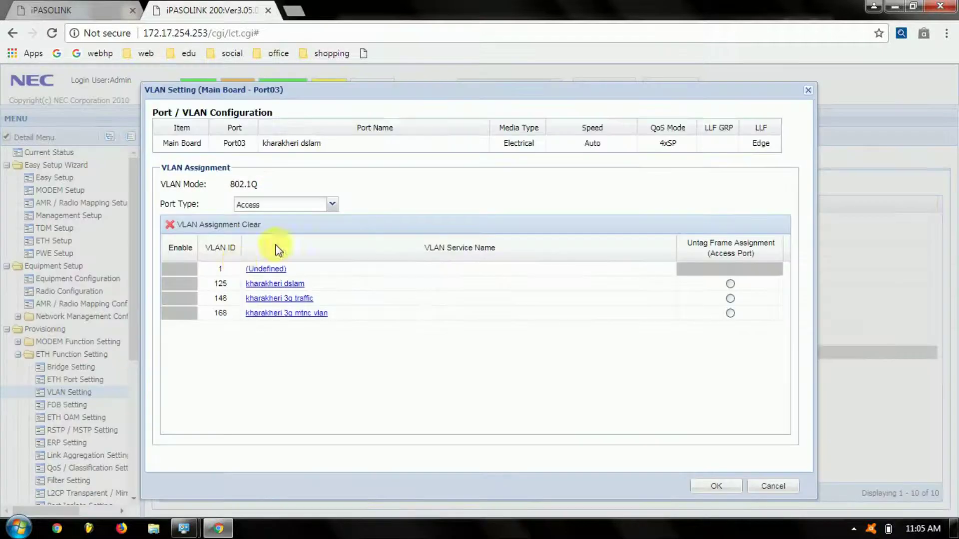
click(332, 205)
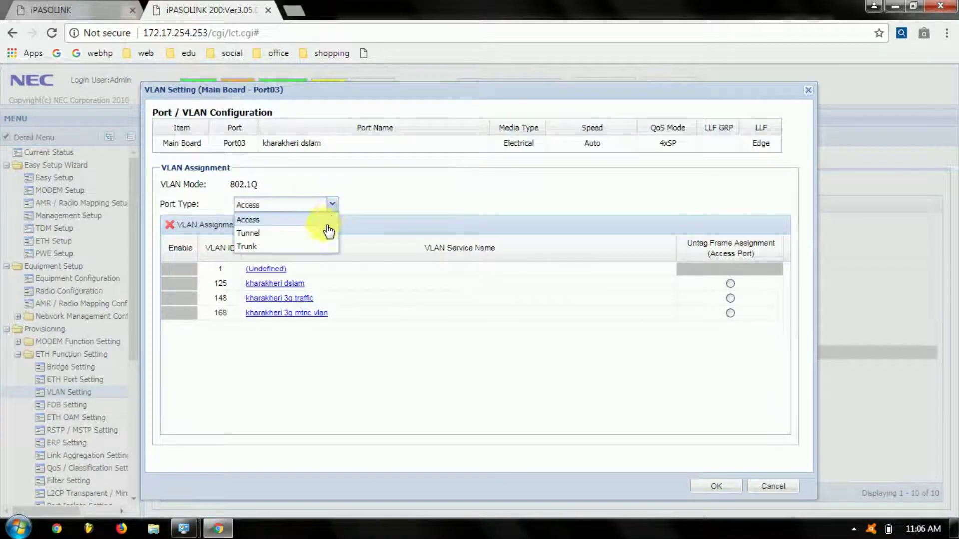
click(324, 233)
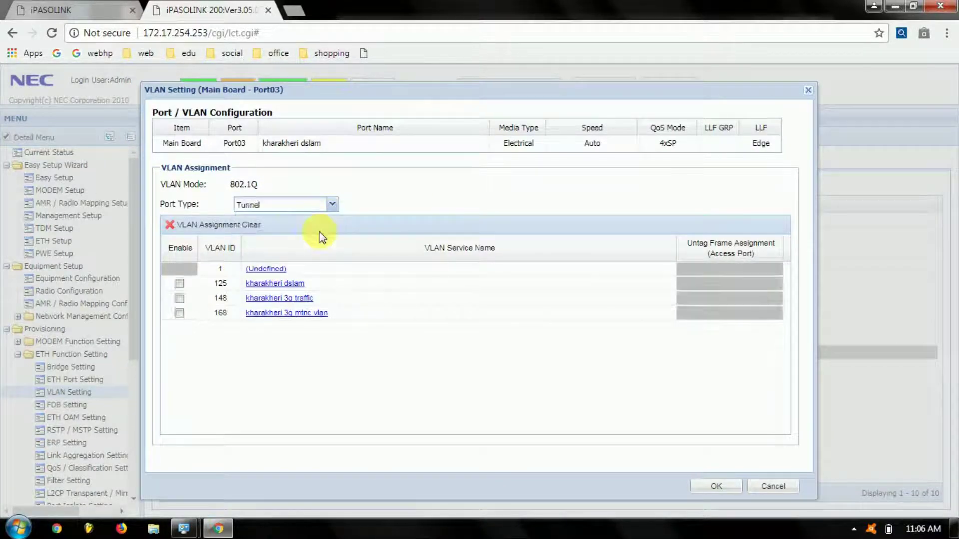
click(179, 284)
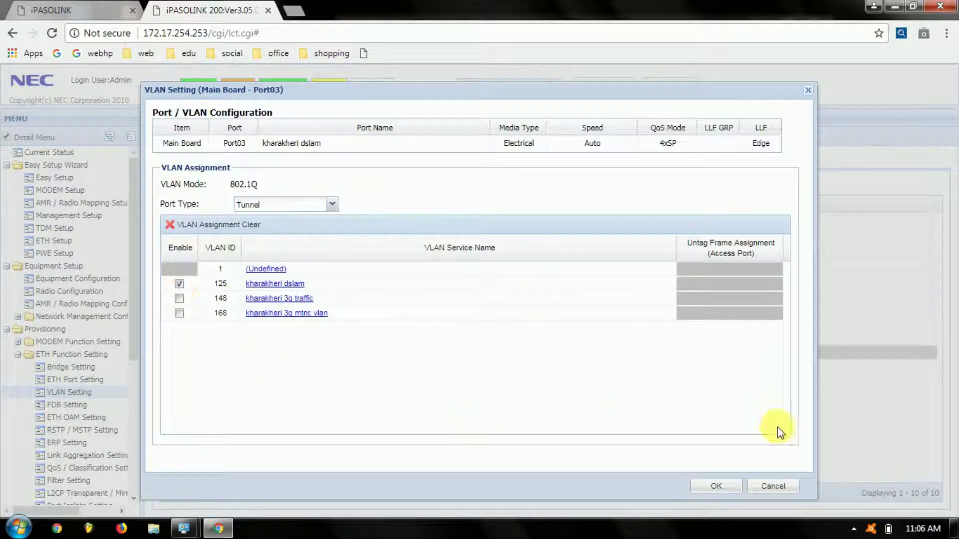
click(722, 485)
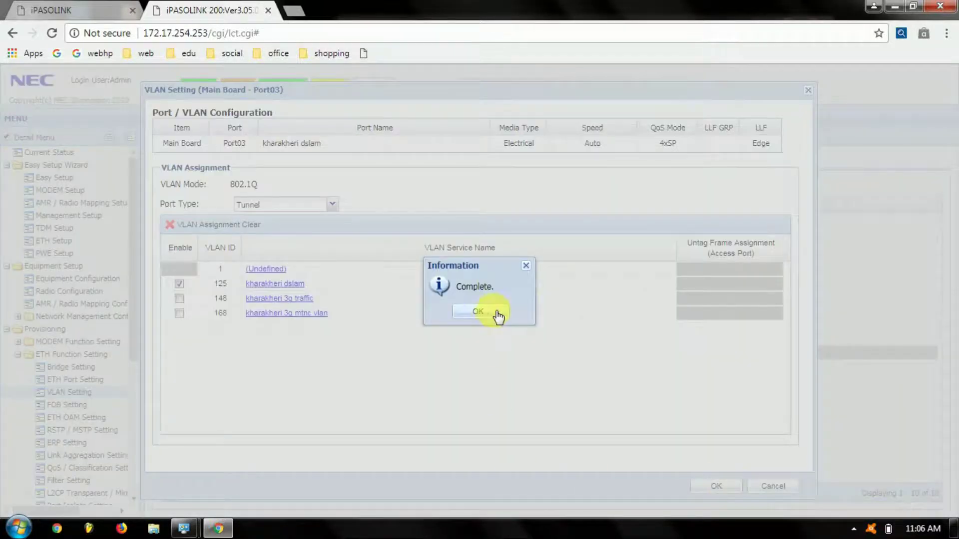
click(491, 312)
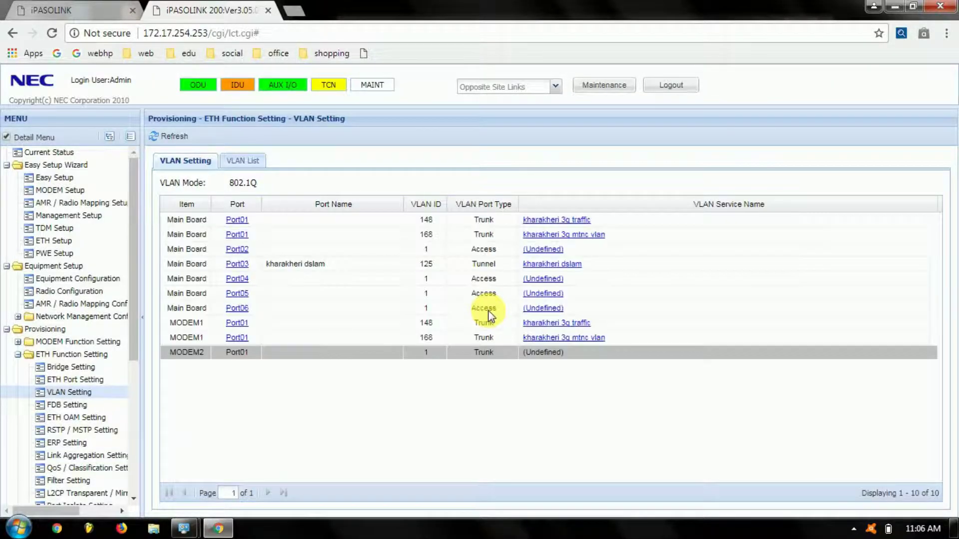
click(238, 346)
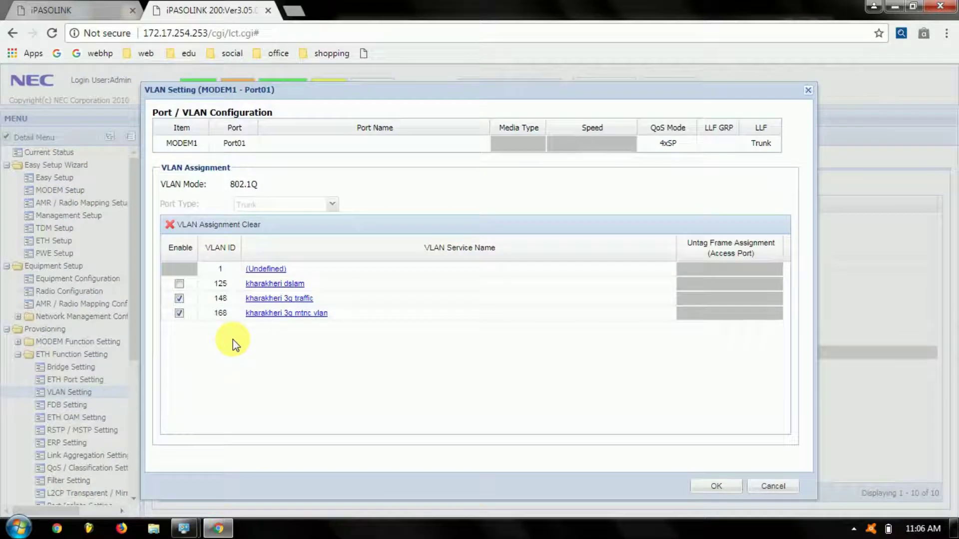
Enable VLAN 125 on the MODEM1 Port01 trunk alongside 148 and 168, save, and close.
click(179, 284)
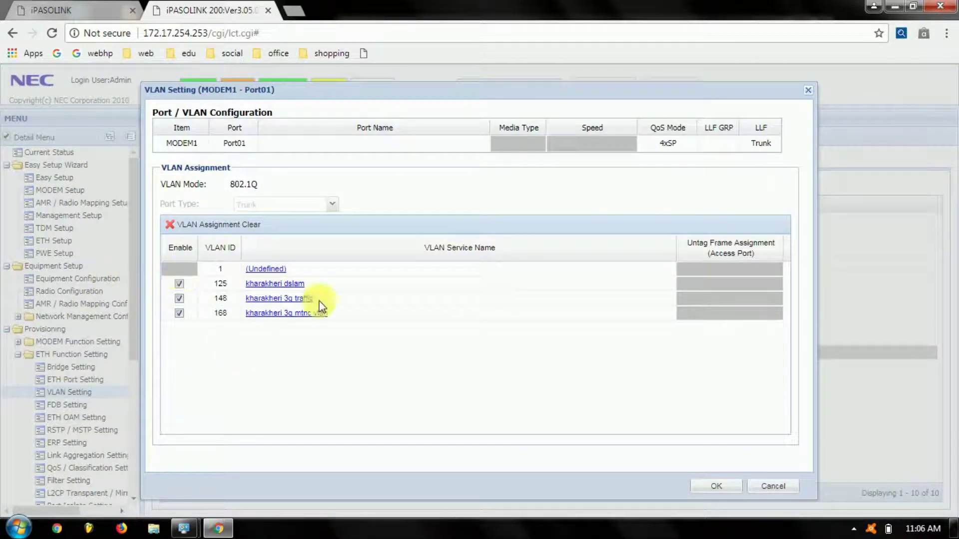
click(717, 486)
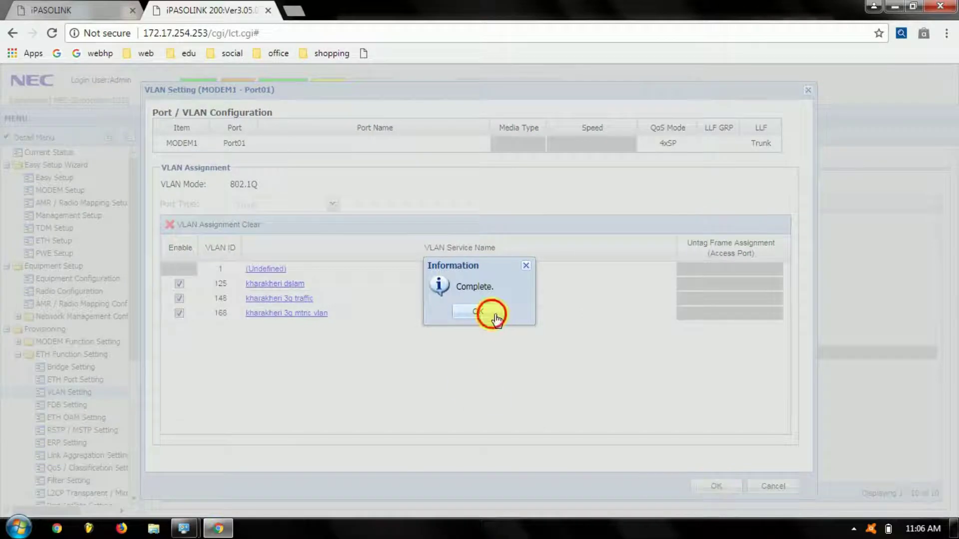
click(494, 314)
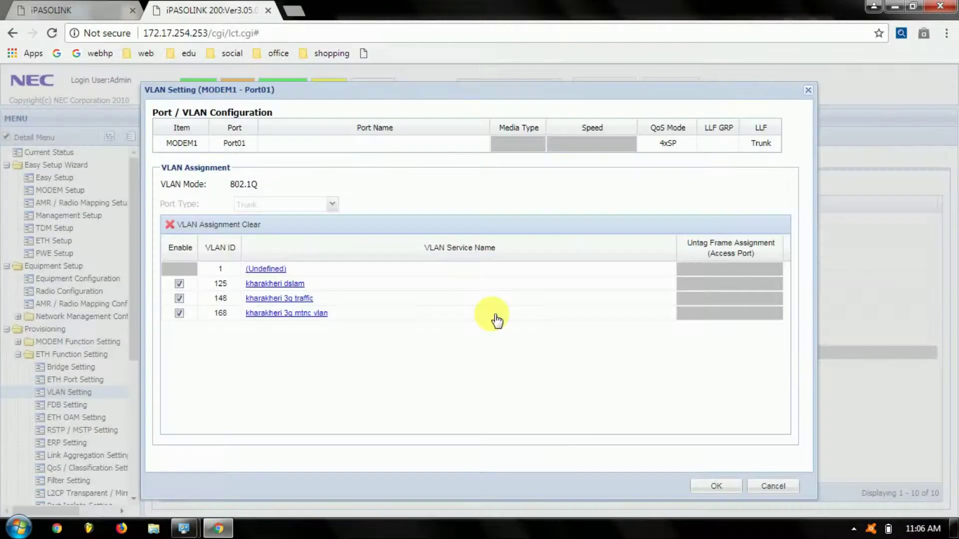
click(712, 486)
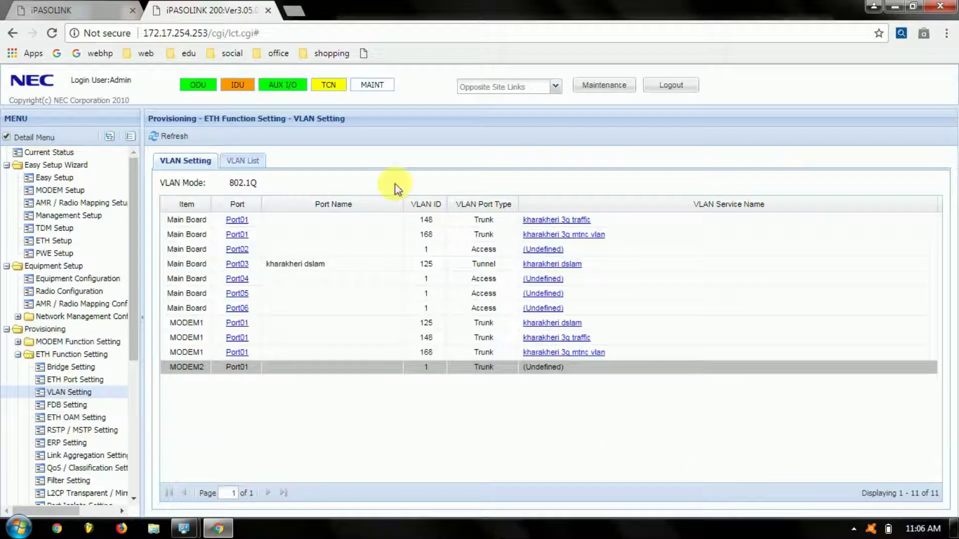
Open the KHARAKHERI opposite site link (172.18.0.3) and log in as Admin with the password.
click(556, 88)
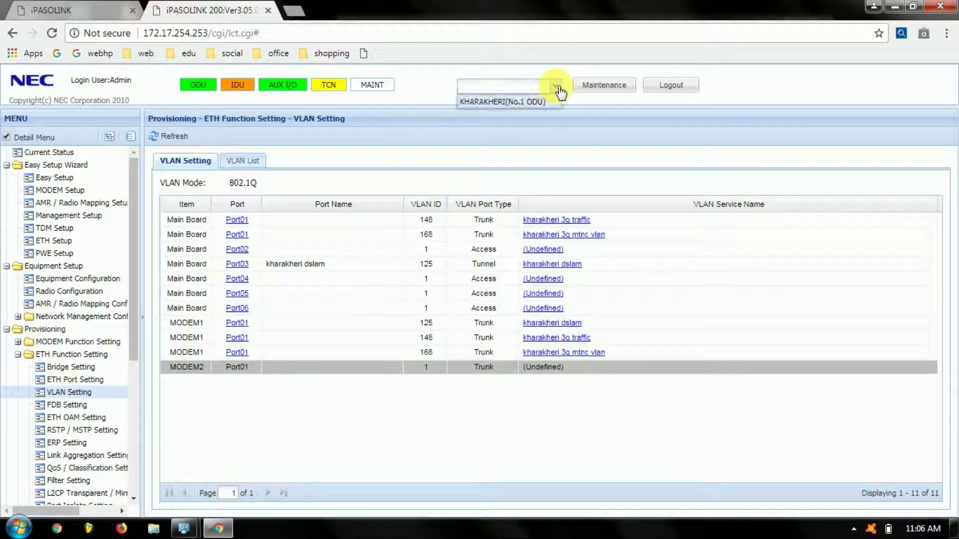
click(549, 102)
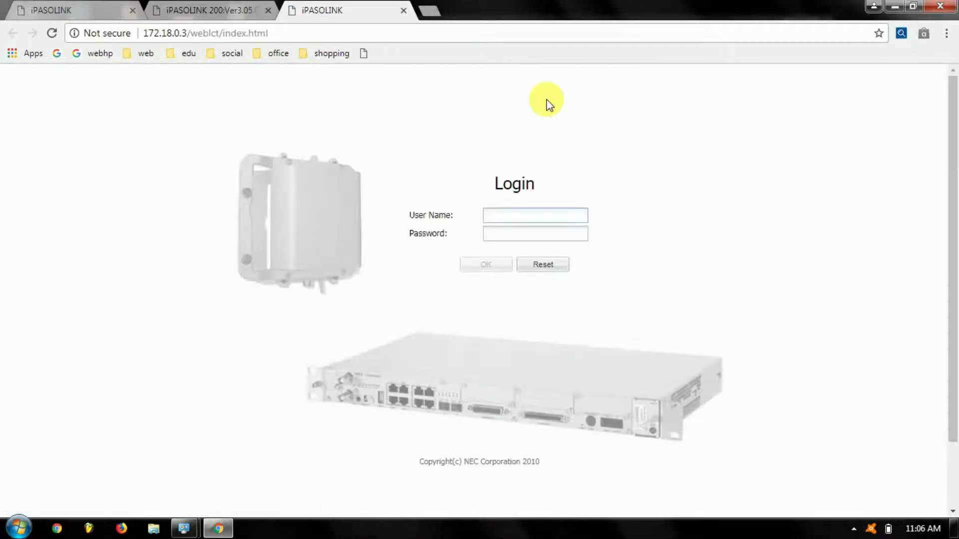
text(Admin)
key(Tab)
text(12345678)
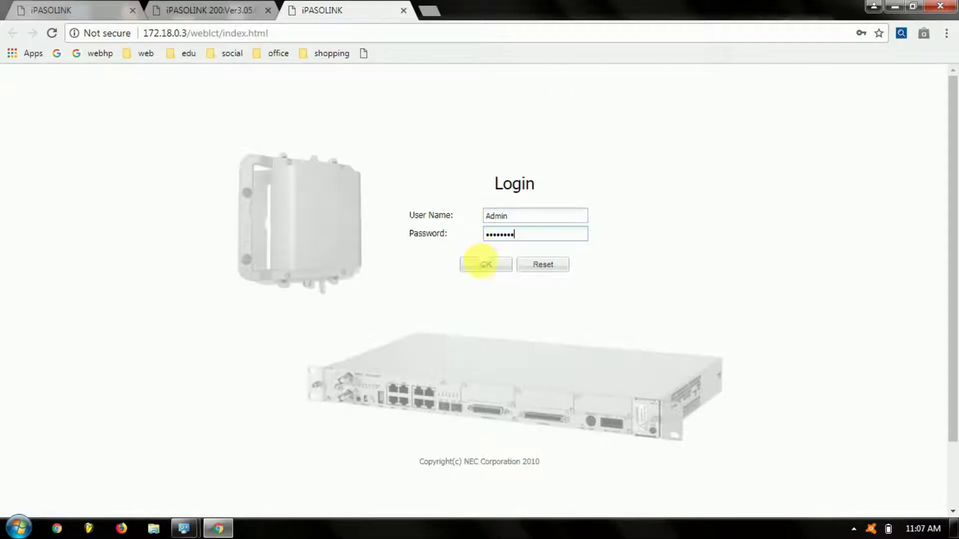
click(485, 265)
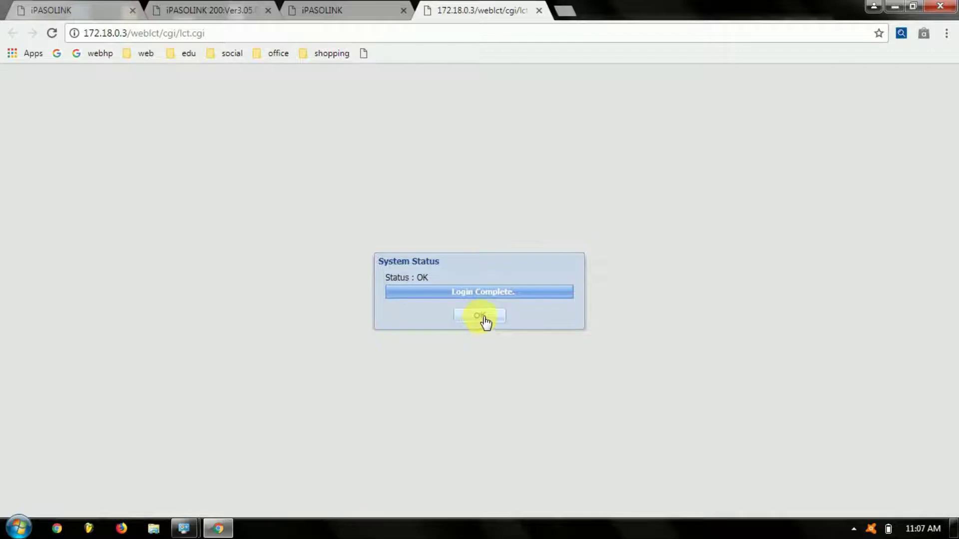
click(481, 316)
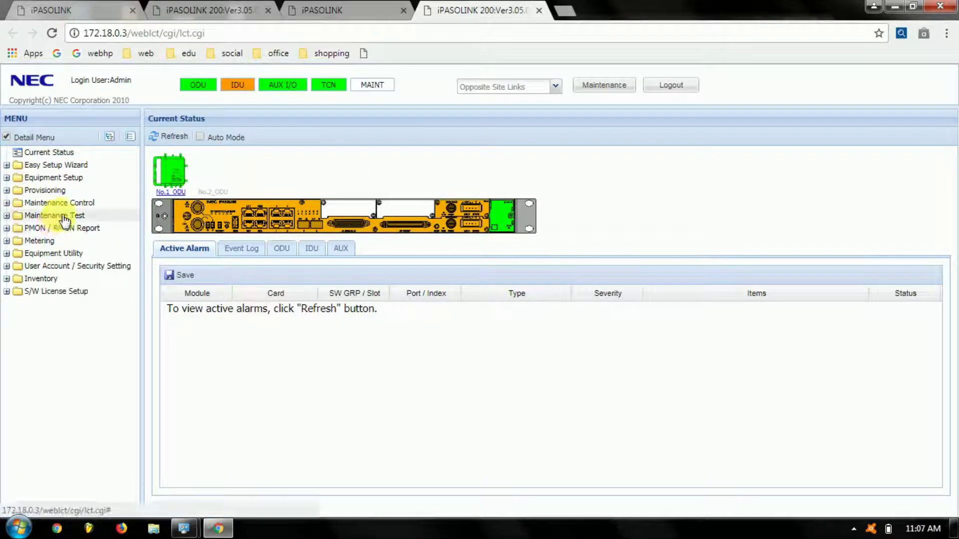
Open the ETH Port Setting page under Provisioning > ETH Function Setting on the far-end terminal.
click(44, 189)
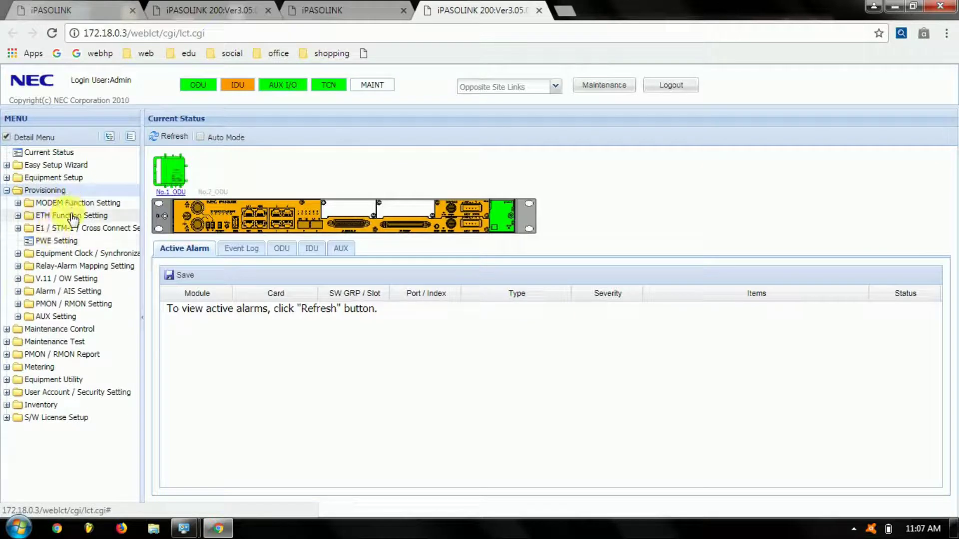
click(73, 216)
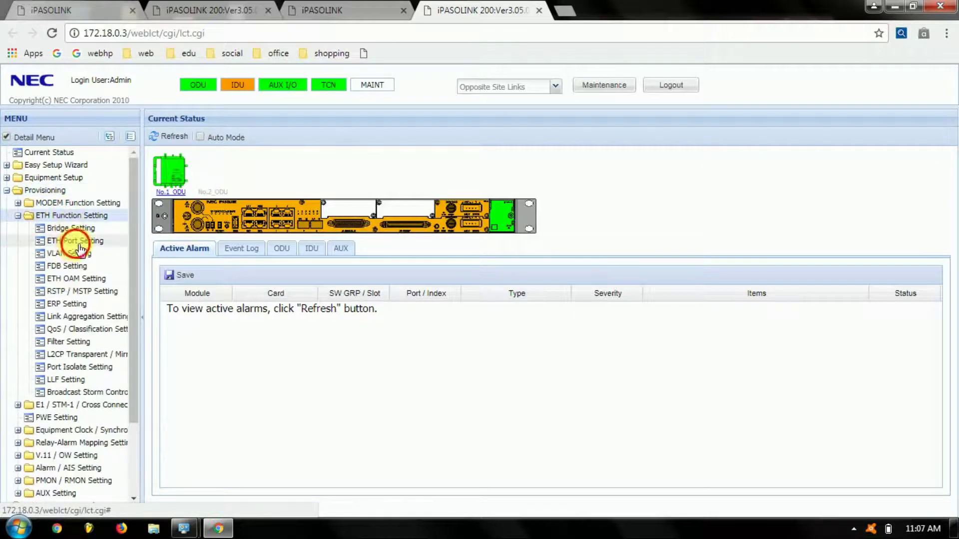
click(85, 254)
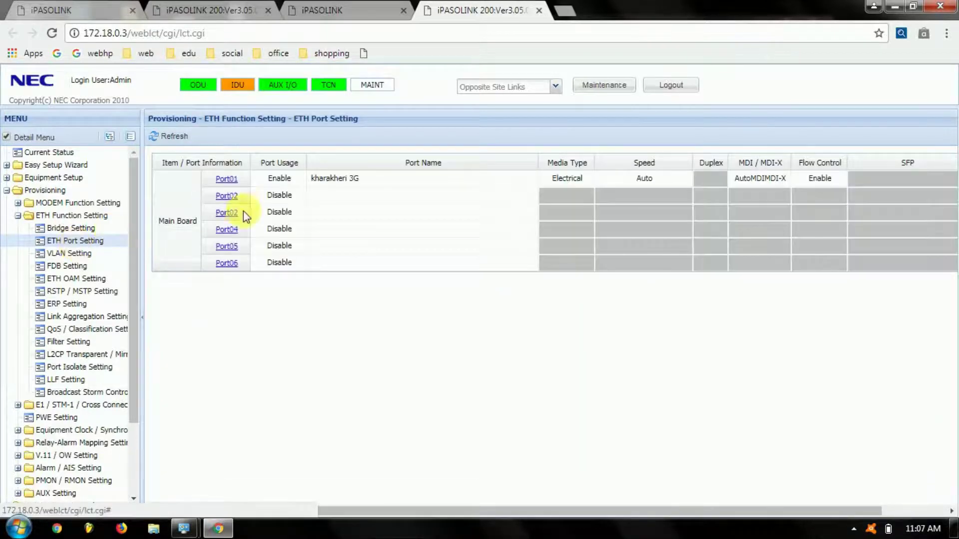
Enable Port03, name it 'kharakheri dslam', and save the setting.
click(233, 214)
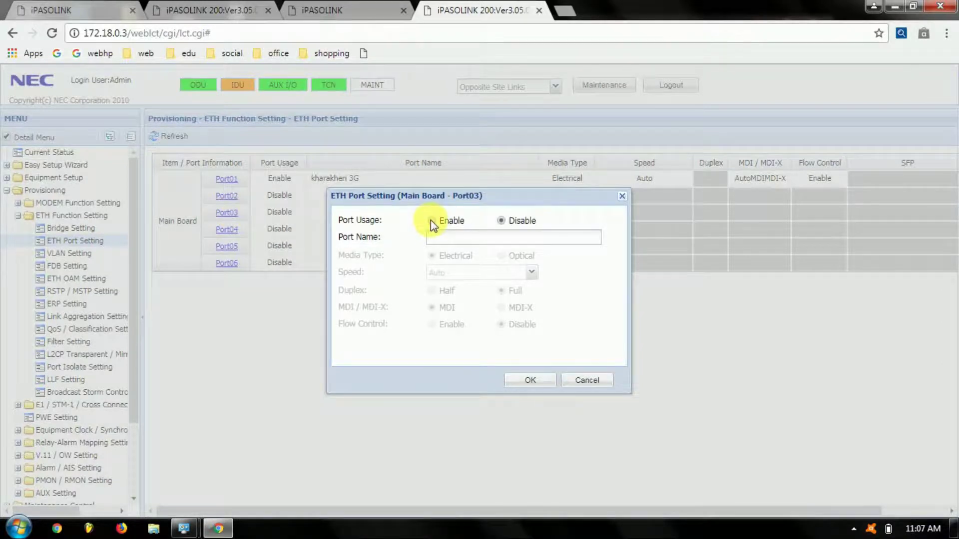
click(431, 220)
click(440, 238)
text(khara)
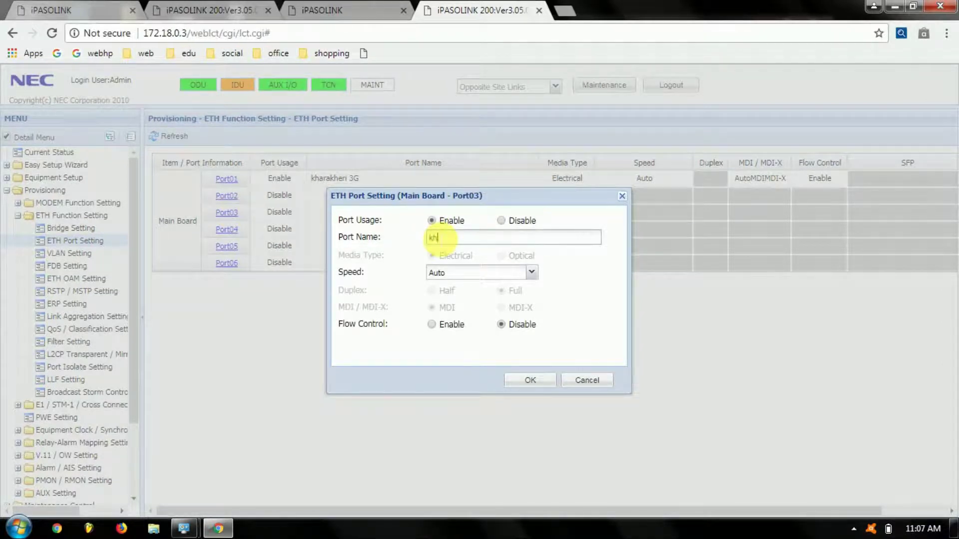
text(kheri dslam)
click(530, 380)
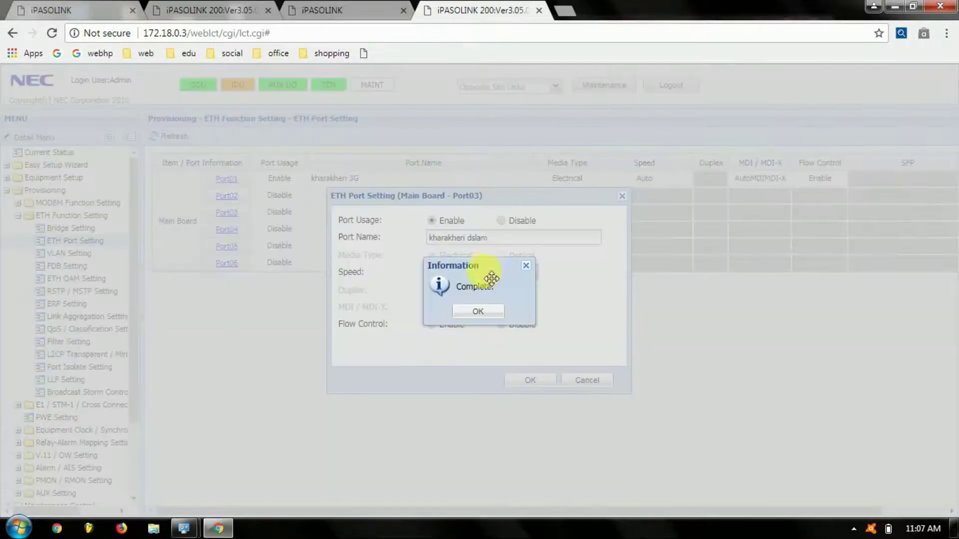
click(476, 312)
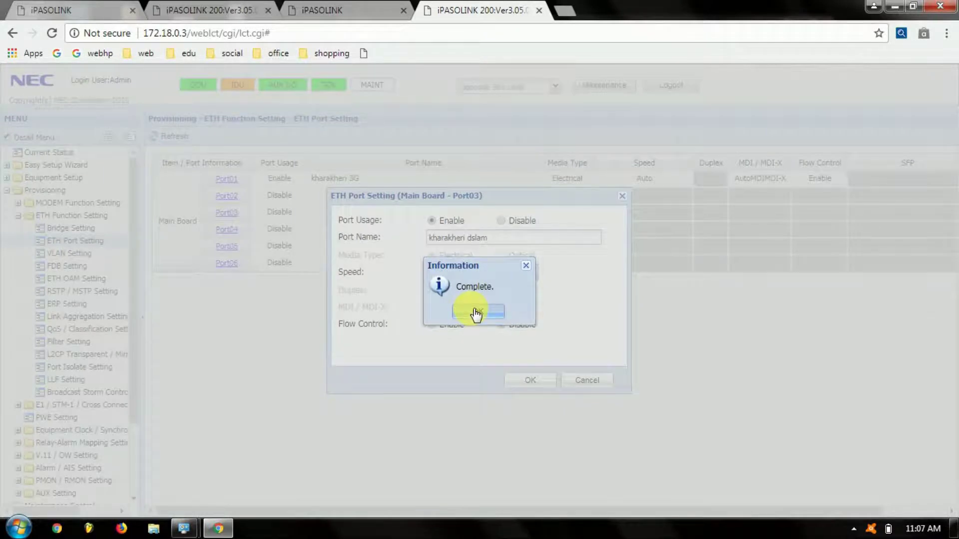
click(476, 313)
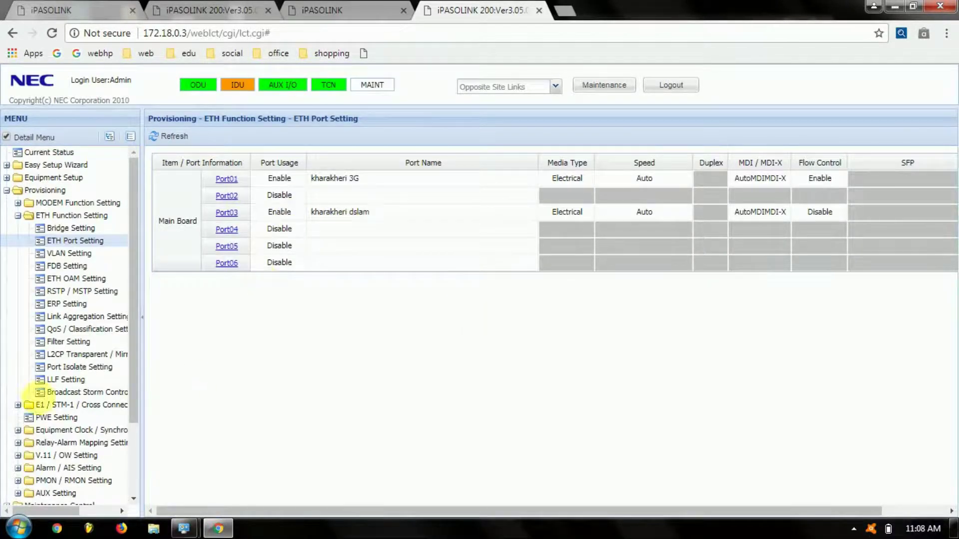
Add VLAN ID 125 named 'KHARAKHERI DSLAM' in the VLAN List, then return to the VLAN Setting view.
click(78, 255)
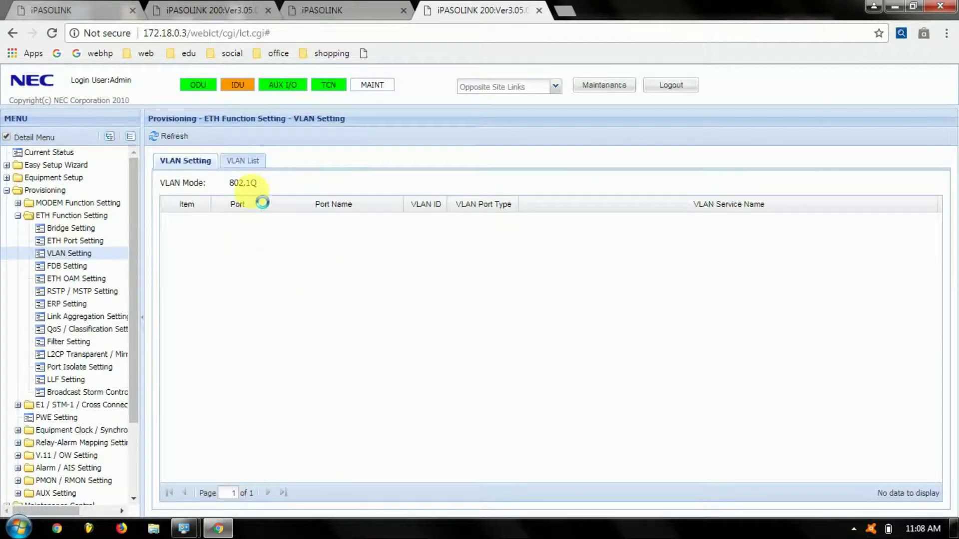
click(247, 161)
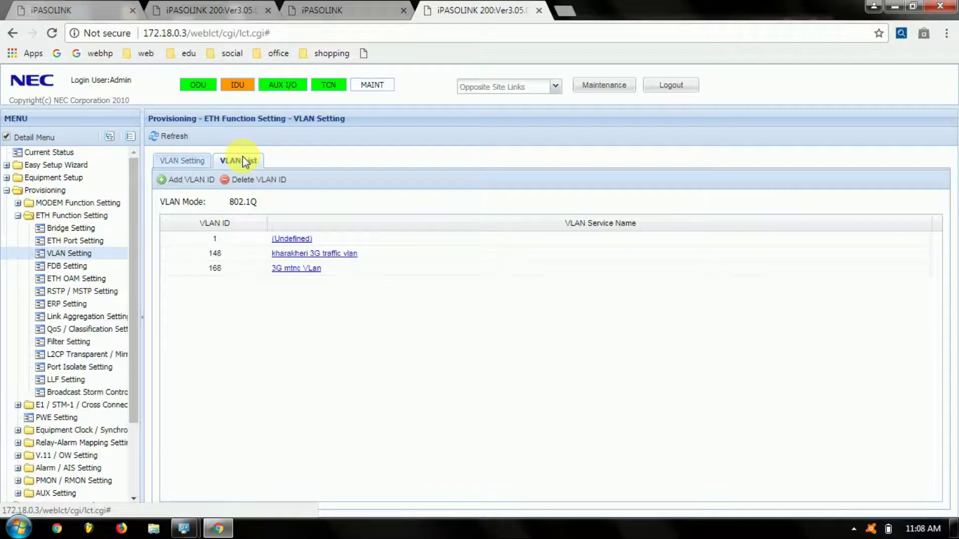
click(196, 181)
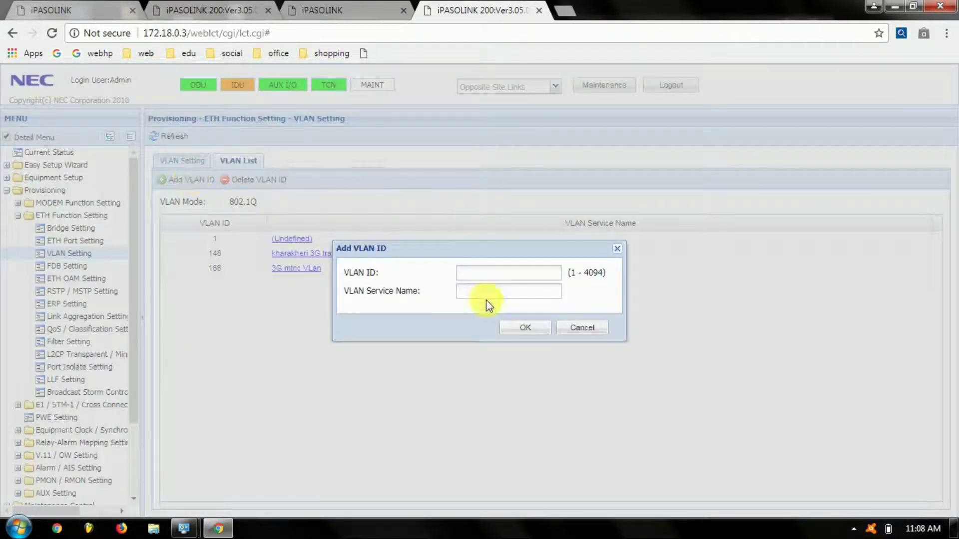
text(125)
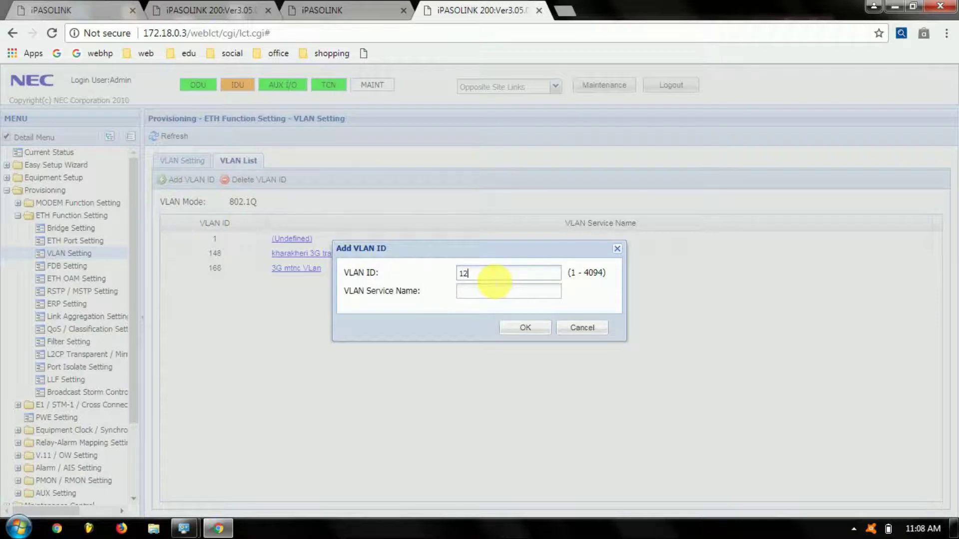
click(503, 294)
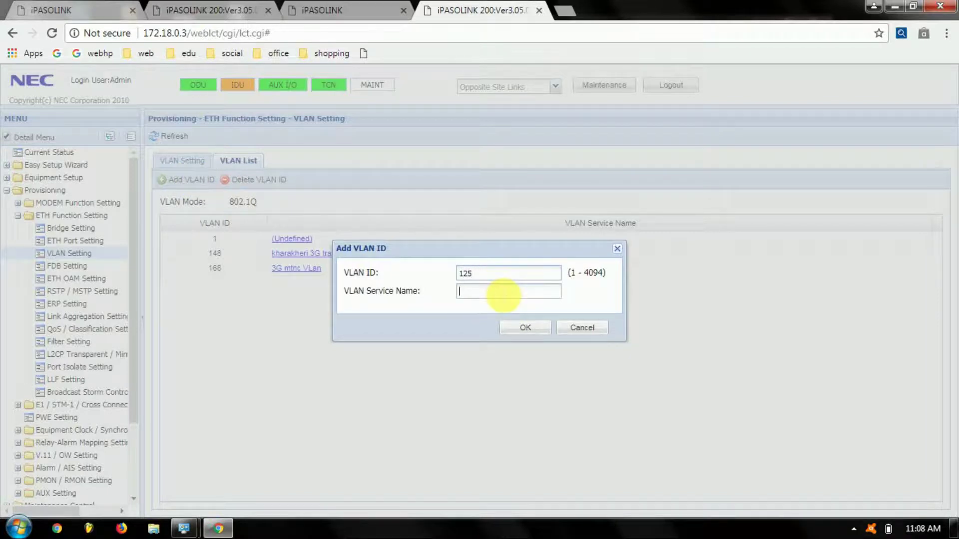
text(KHARAKHERI DSLAM)
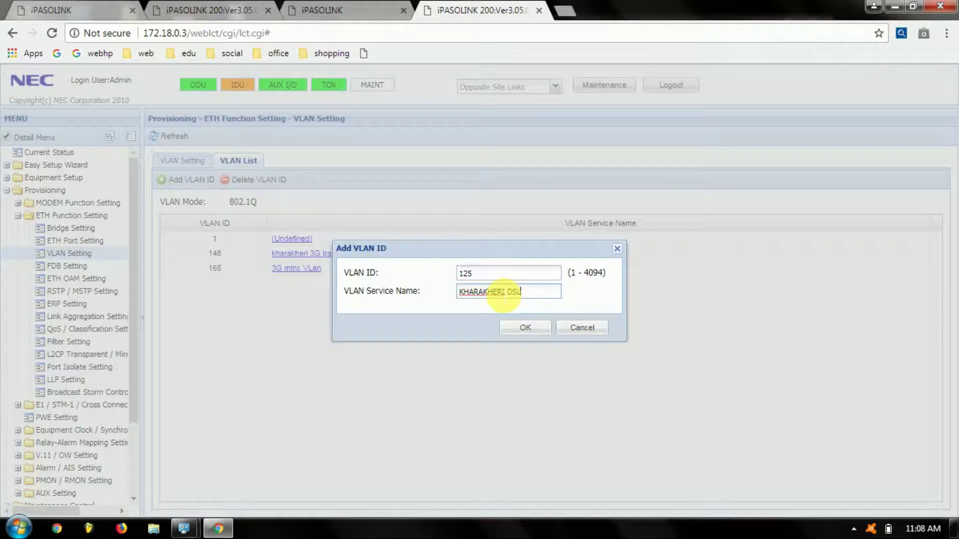
click(522, 329)
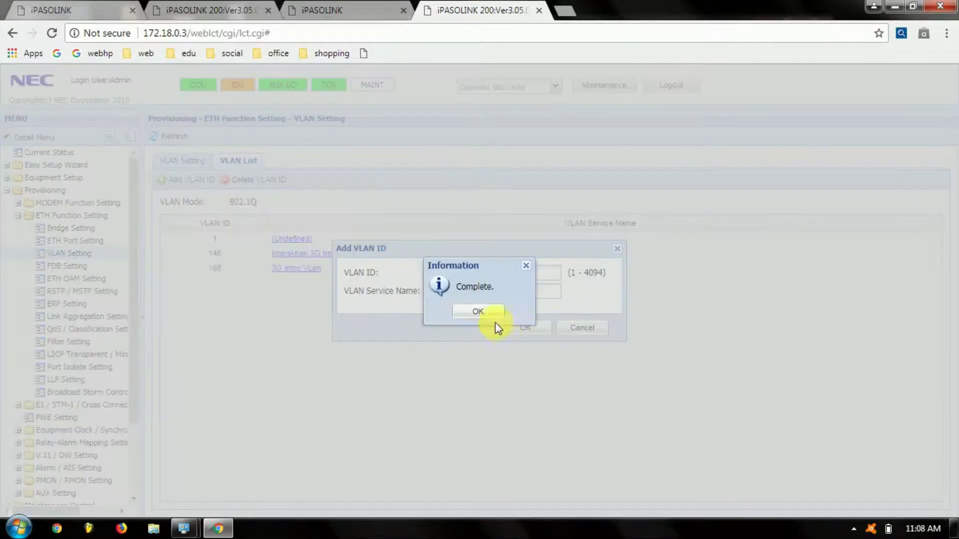
click(493, 307)
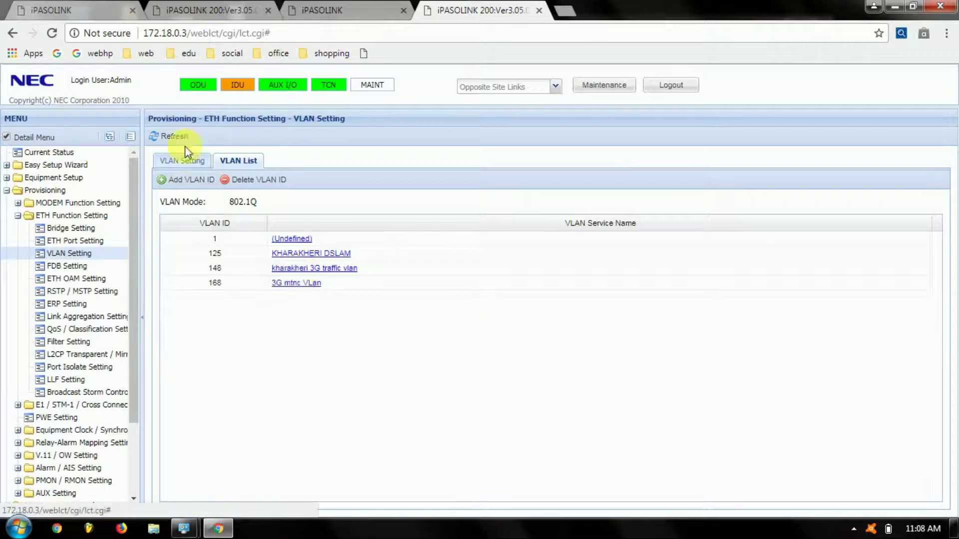
click(188, 161)
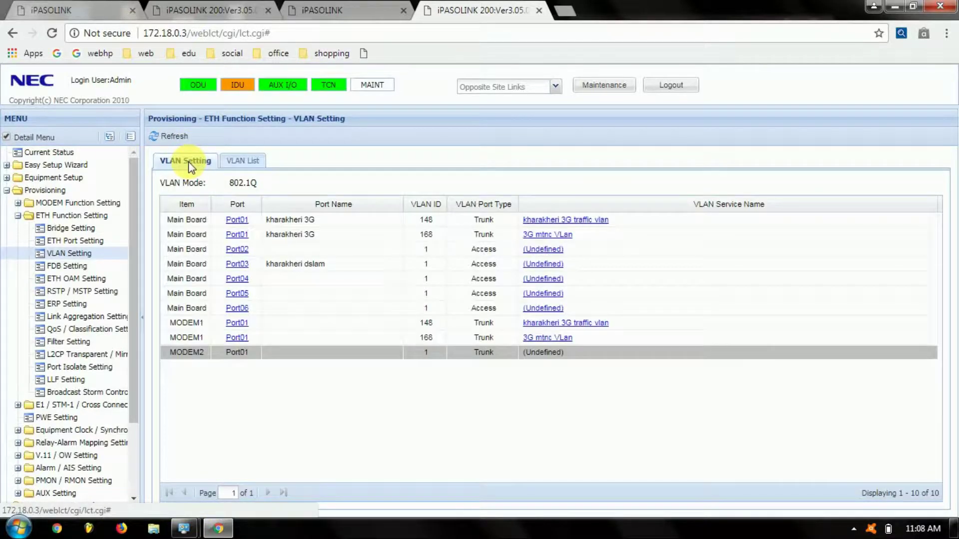
Set Port03's port type to Tunnel with VLAN 125 enabled, and apply it.
click(244, 266)
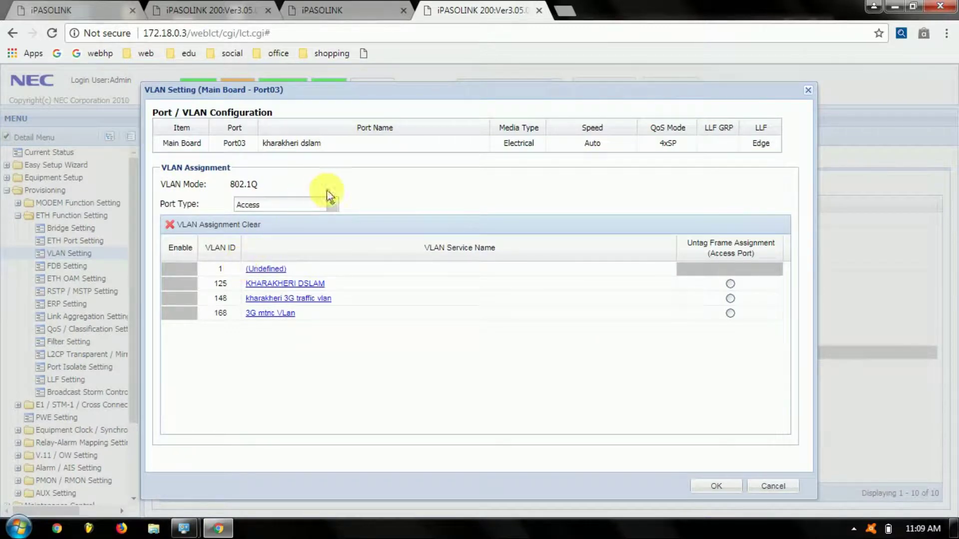
click(333, 204)
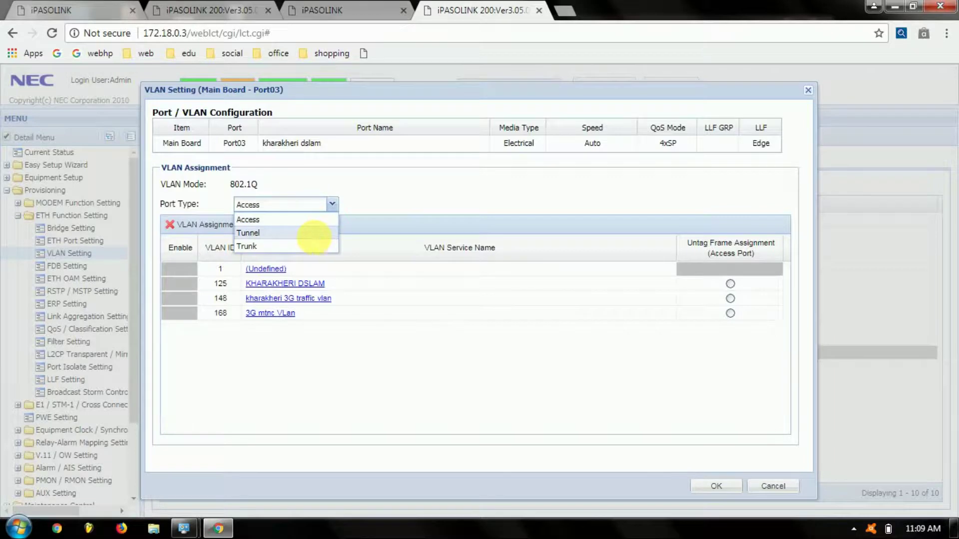
click(316, 235)
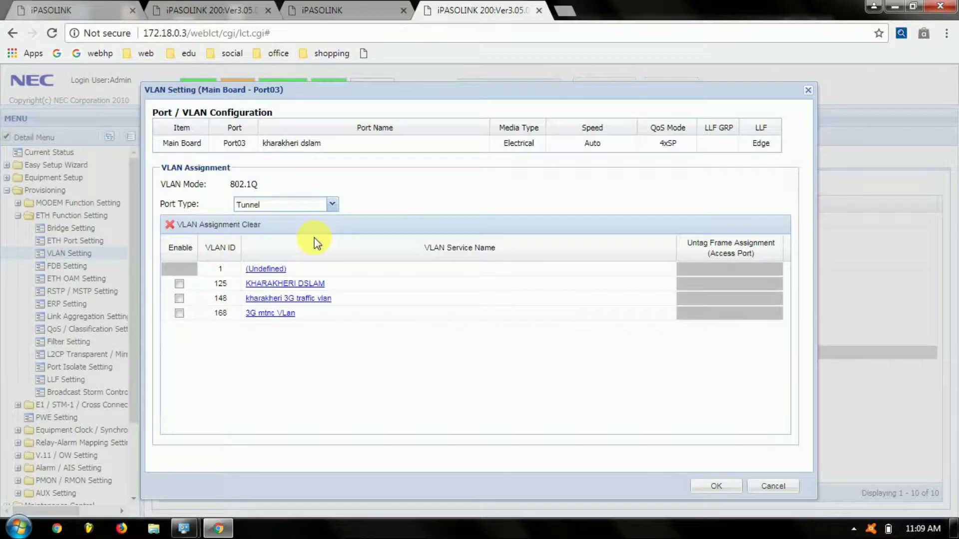
click(179, 284)
click(718, 487)
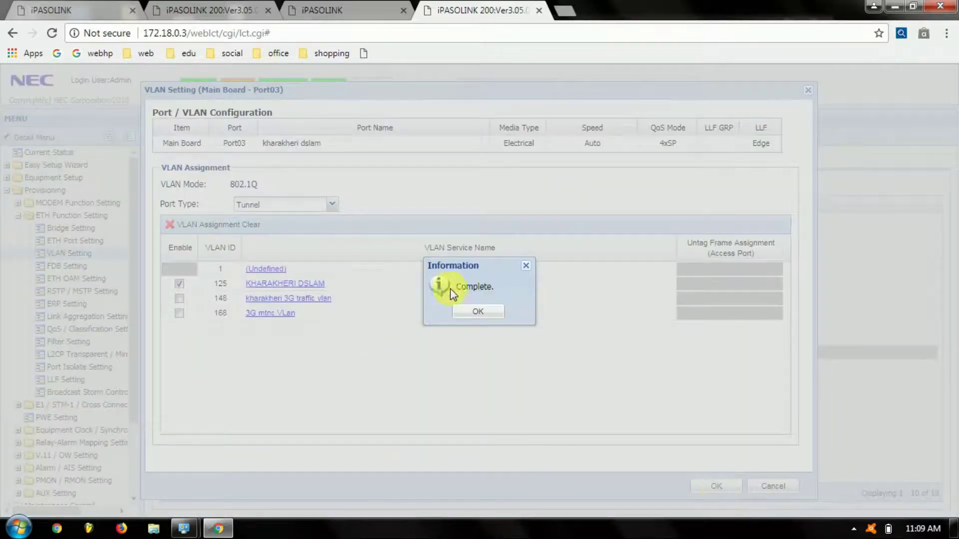
click(490, 314)
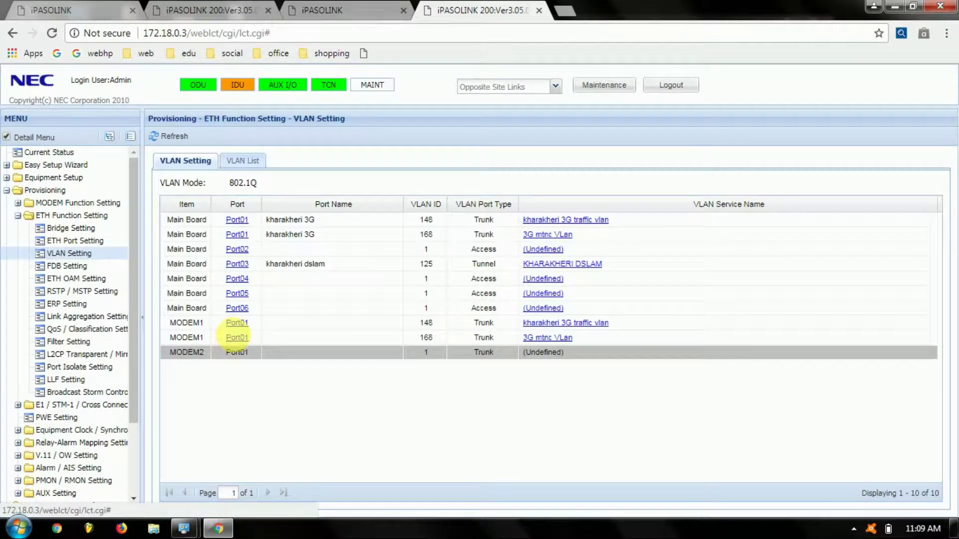
Enable VLAN 125 on the MODEM1 Port01 trunk, apply the change, and close the dialog.
click(237, 339)
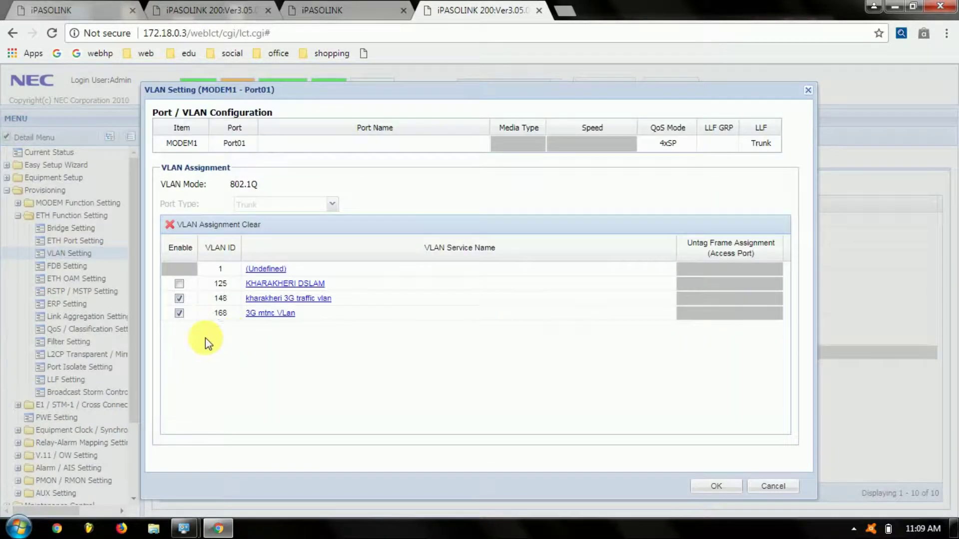
click(179, 284)
click(726, 487)
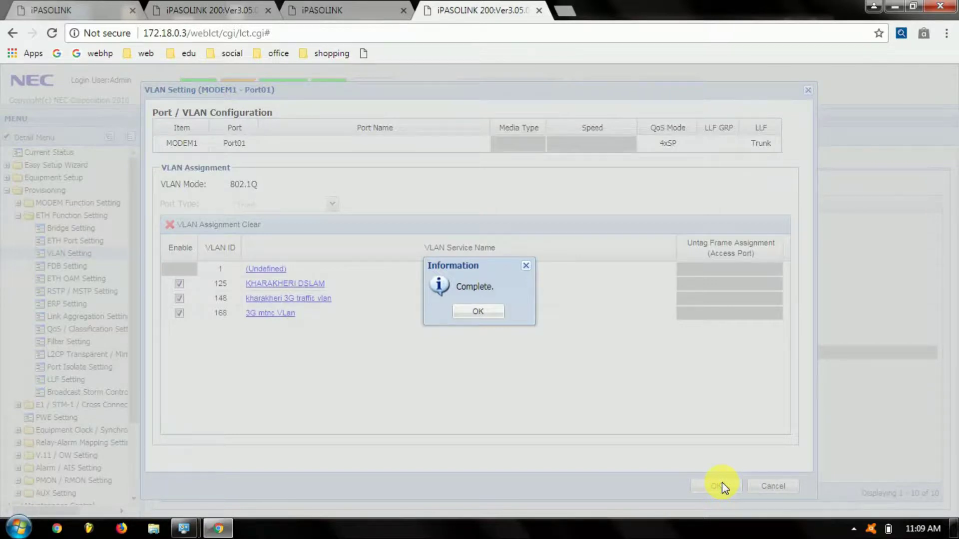
click(475, 313)
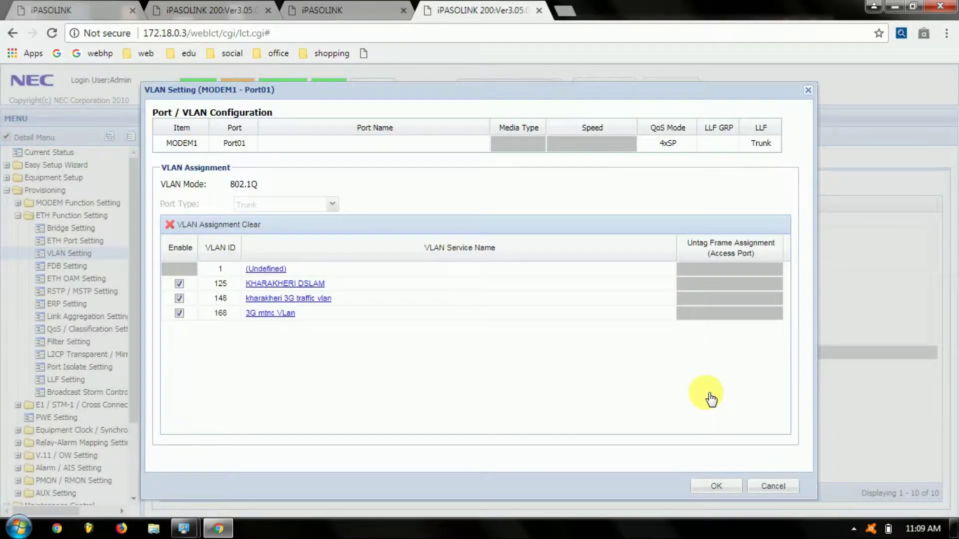
click(718, 490)
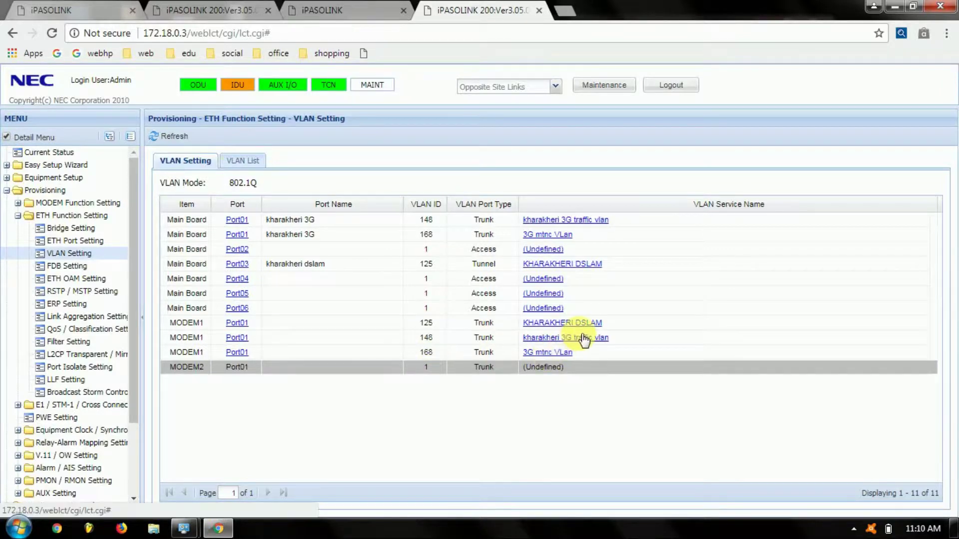
Switch between the 172.17.254.253 and 172.18.0.3 tabs, ending on 172.17.254.253's VLAN page.
click(212, 7)
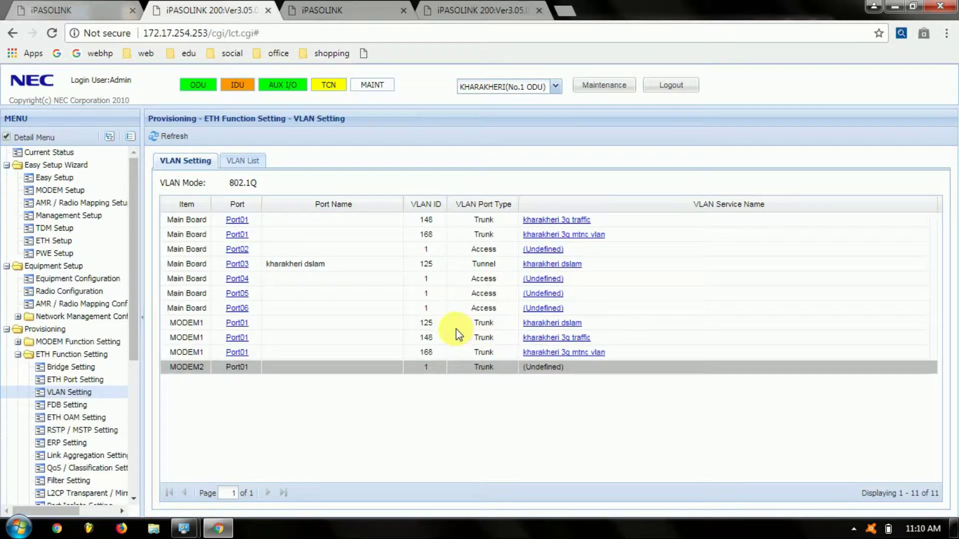
click(487, 11)
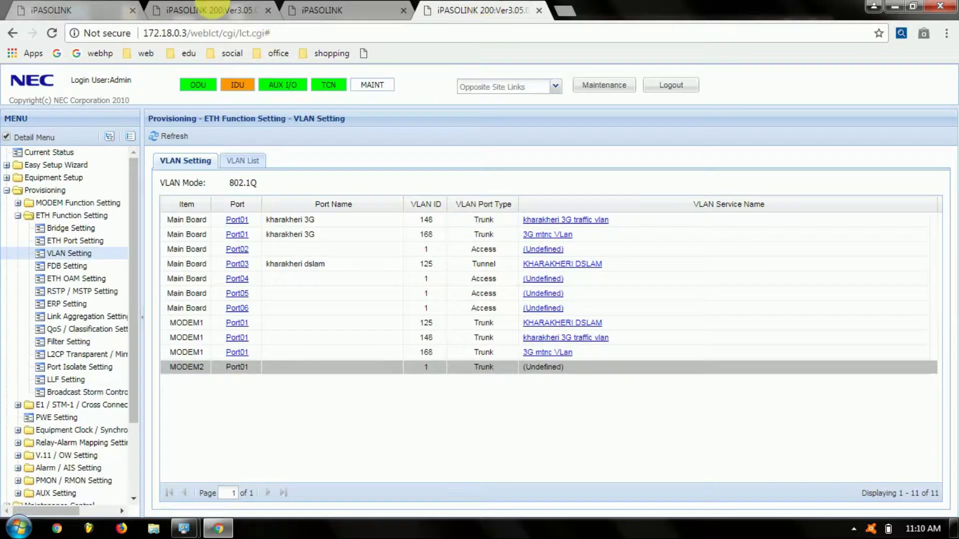
click(213, 6)
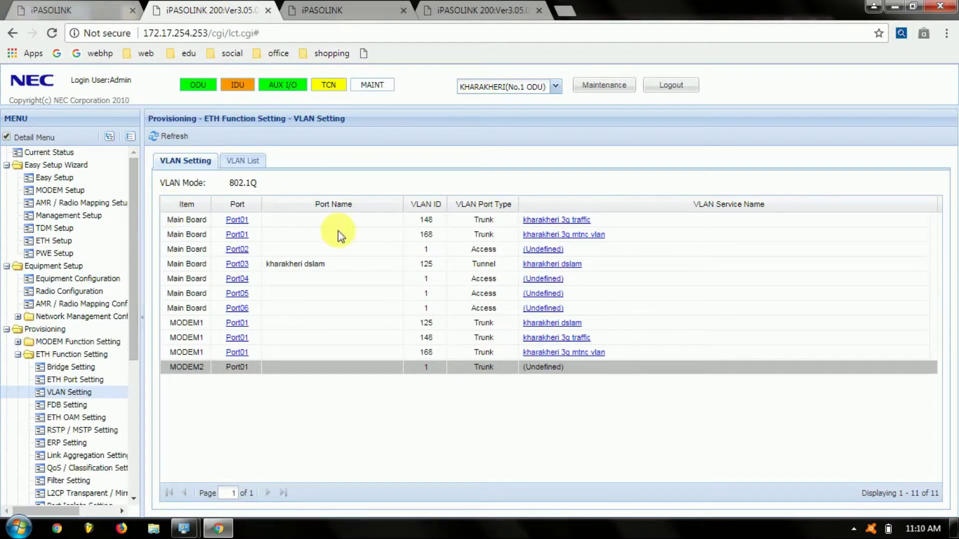
click(856, 530)
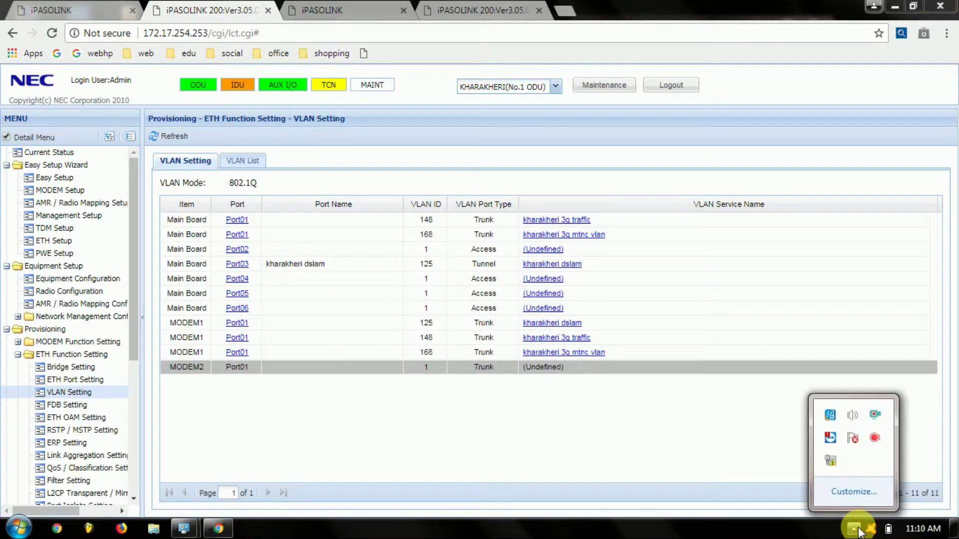